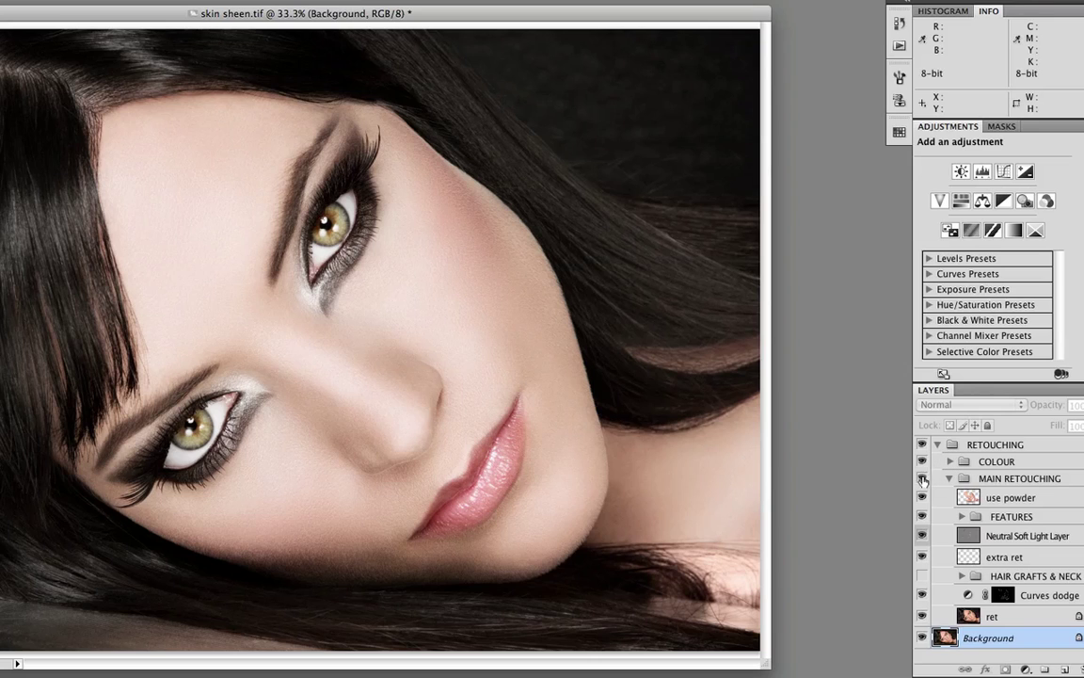
# - Compare the portrait with the MAIN RETOUCHING group hidden and shown, and inspect the adjustment layers in the COLOUR group
pyautogui.click(923, 480)
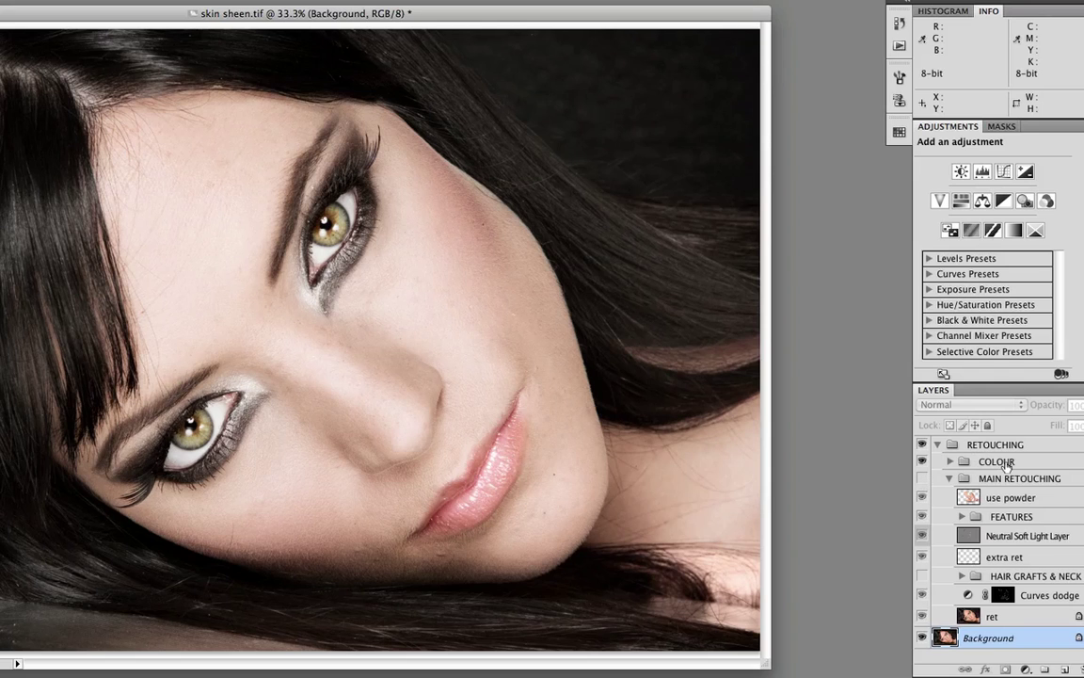
pyautogui.click(950, 461)
pyautogui.click(967, 566)
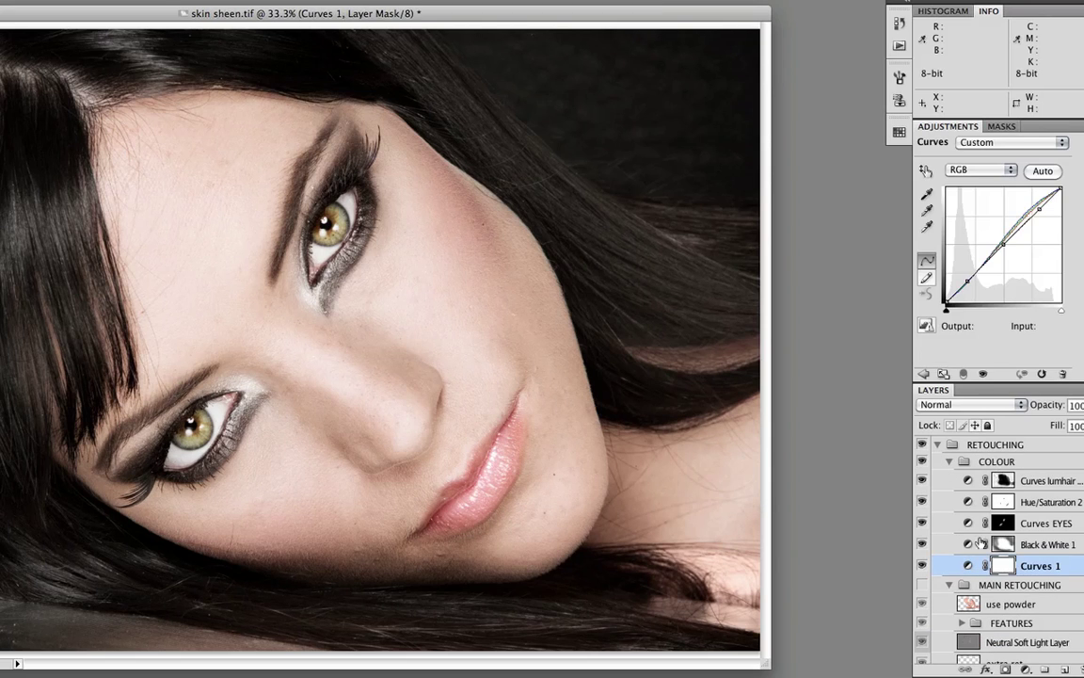
pyautogui.click(969, 544)
pyautogui.click(993, 479)
pyautogui.click(984, 461)
pyautogui.click(949, 461)
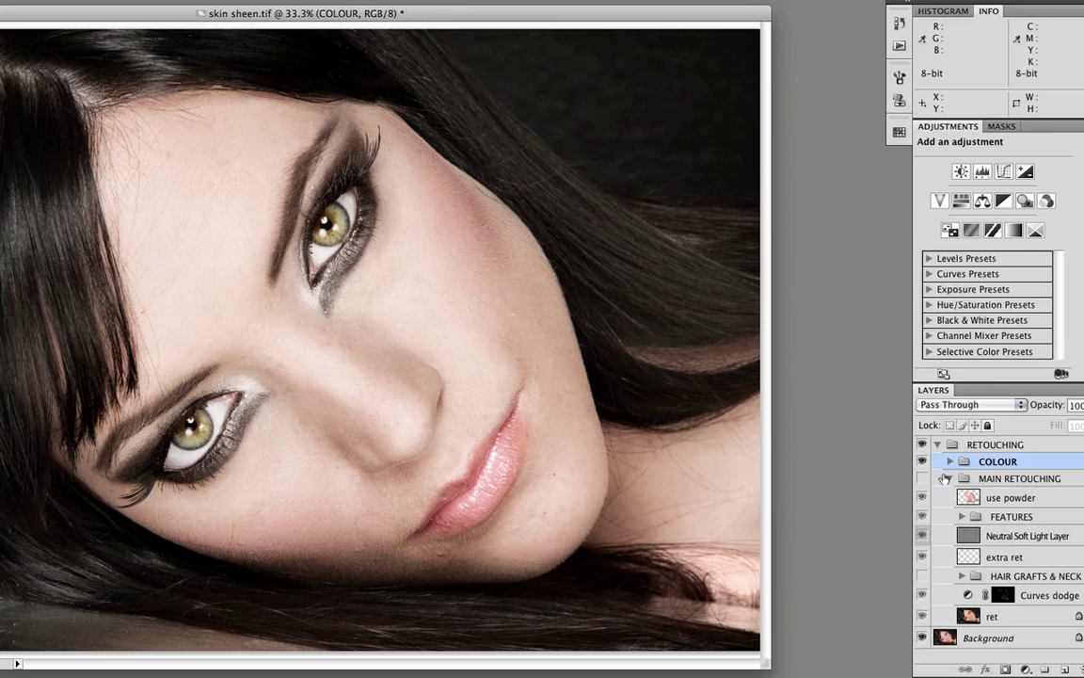
pyautogui.click(922, 479)
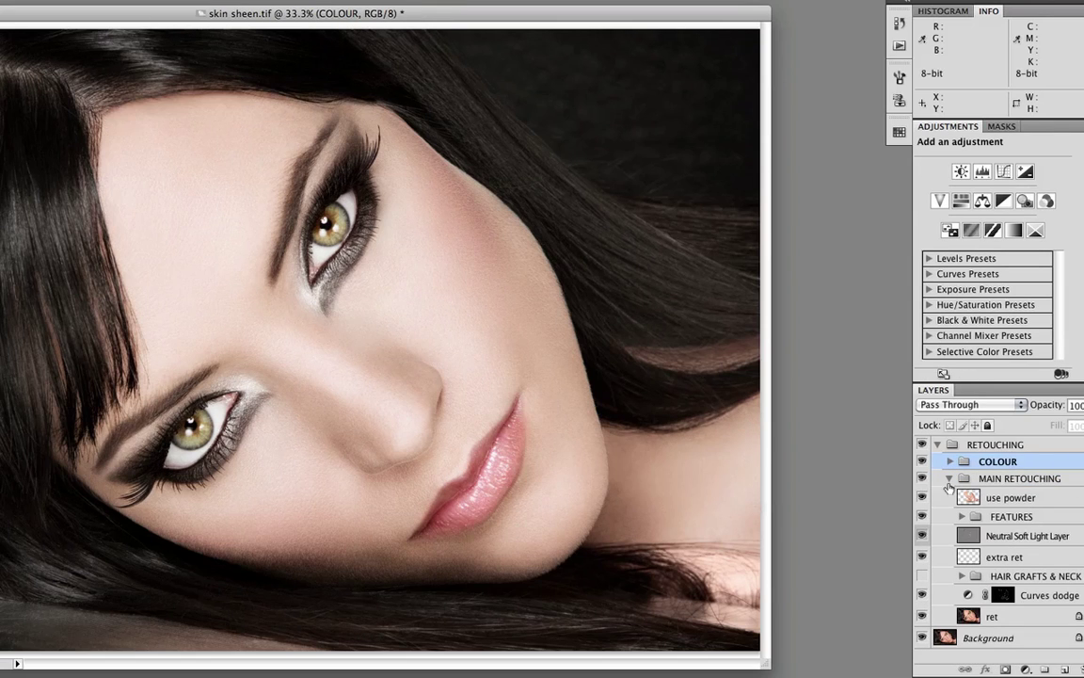
# - Turn on the HAIR GRAFTS & NECK group and review the other MAIN RETOUCHING layers by hiding and reshowing them
pyautogui.moveTo(923, 494); pyautogui.dragTo(923, 560)
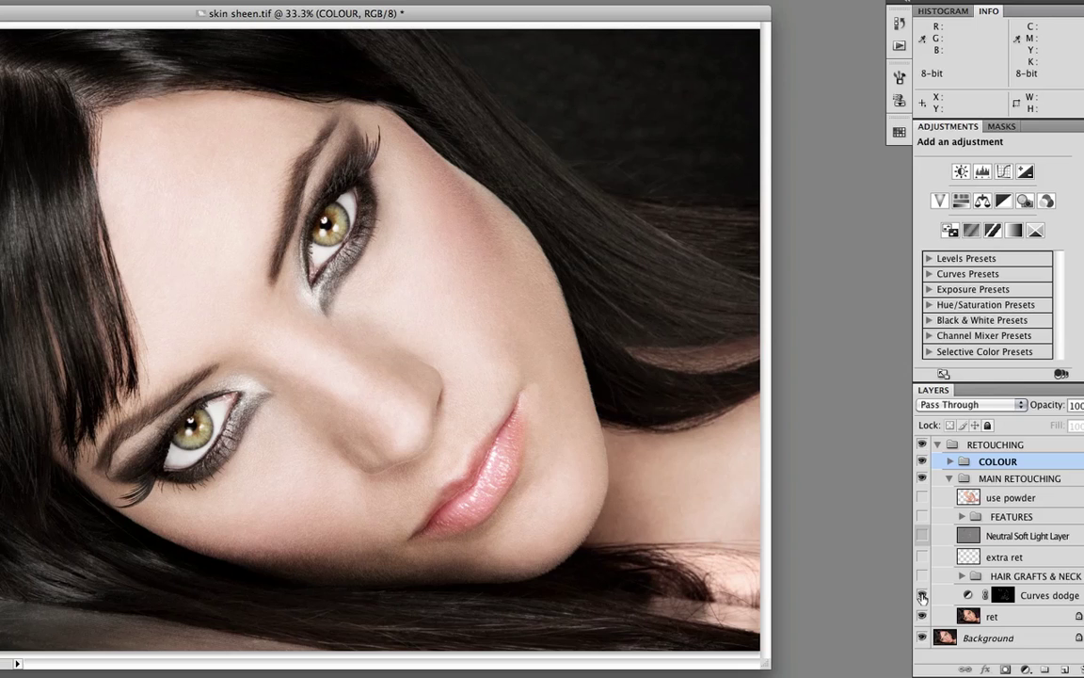
pyautogui.click(923, 576)
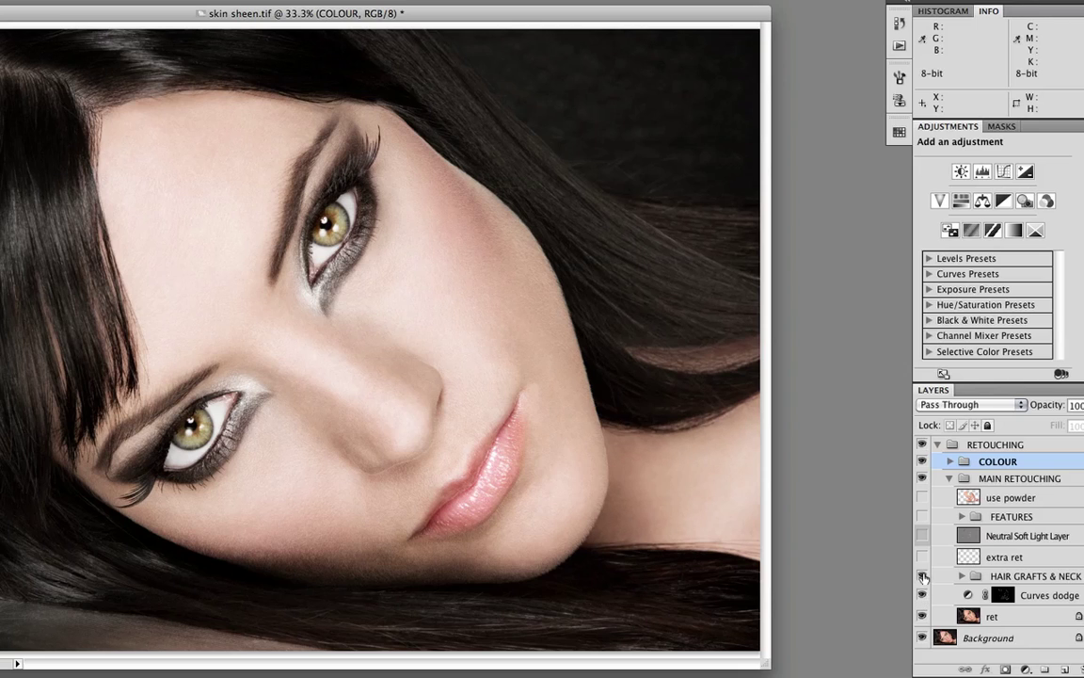
pyautogui.click(923, 576)
pyautogui.click(922, 577)
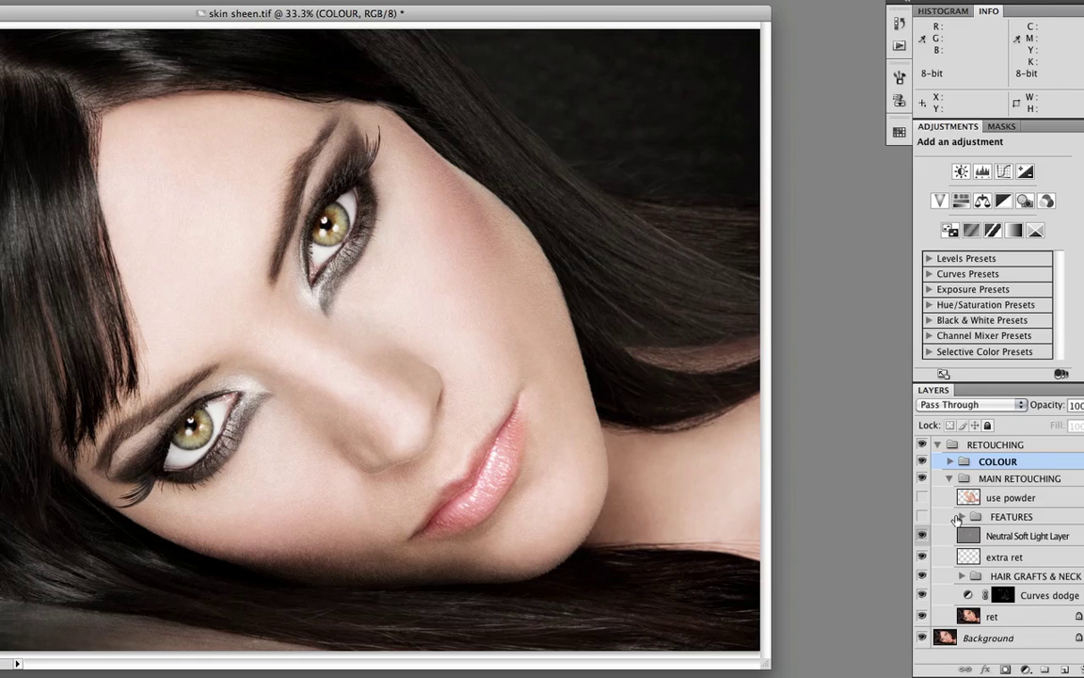
pyautogui.click(962, 517)
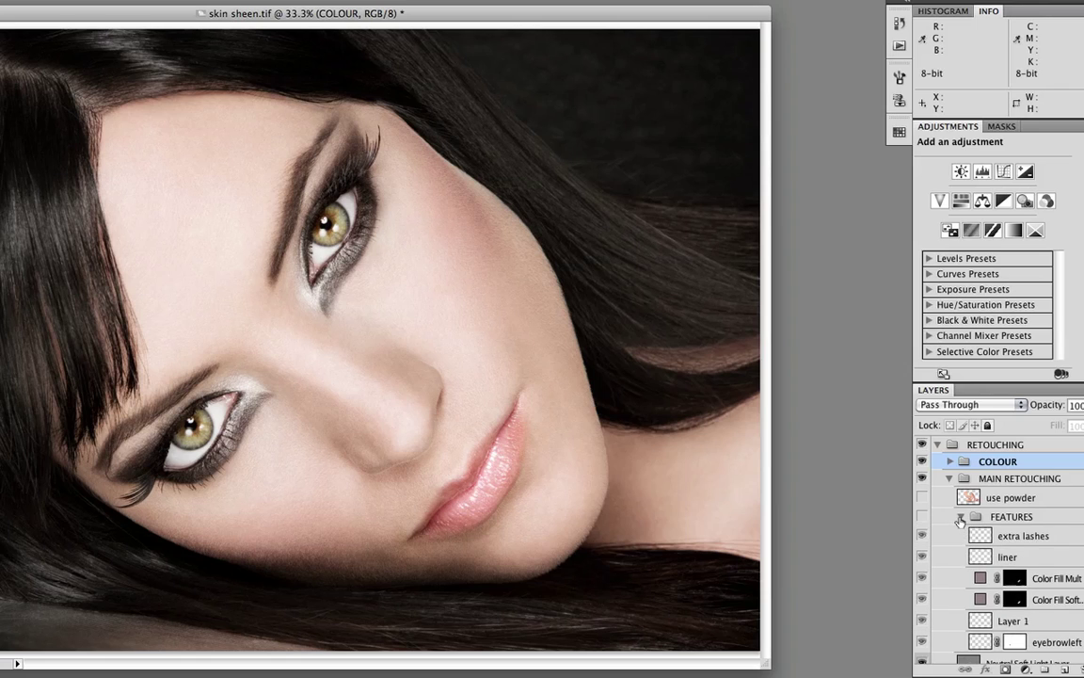
pyautogui.click(960, 518)
pyautogui.click(922, 517)
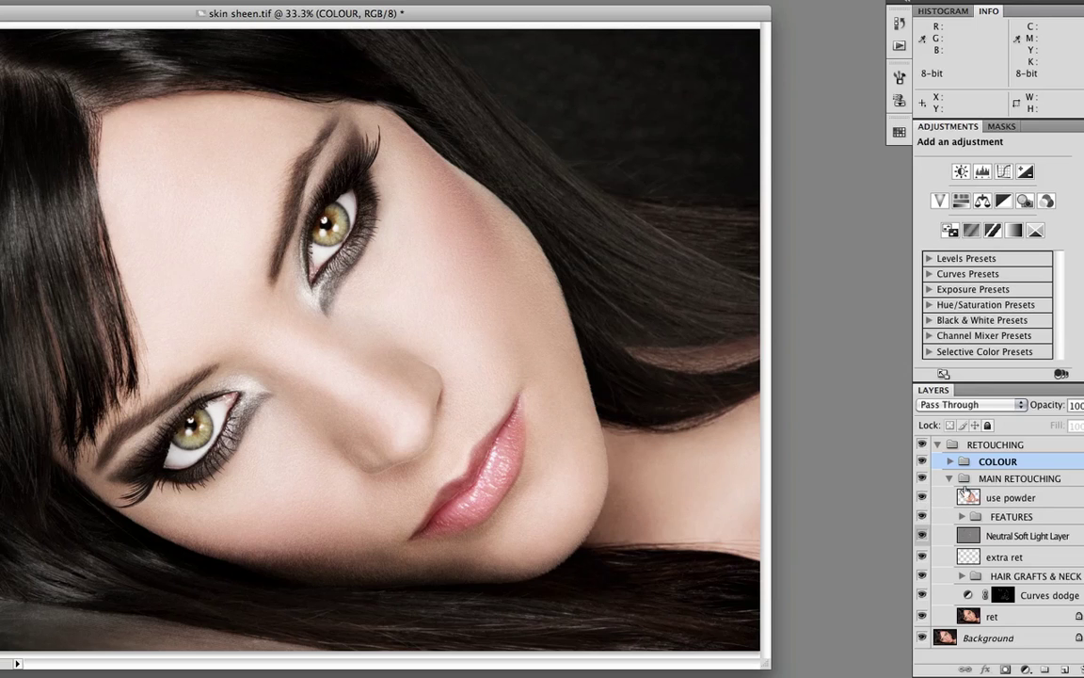
# - With the COLOUR group hidden, stamp all visible layers into a new layer above "use powder", and show the COLOUR group again
pyautogui.click(993, 499)
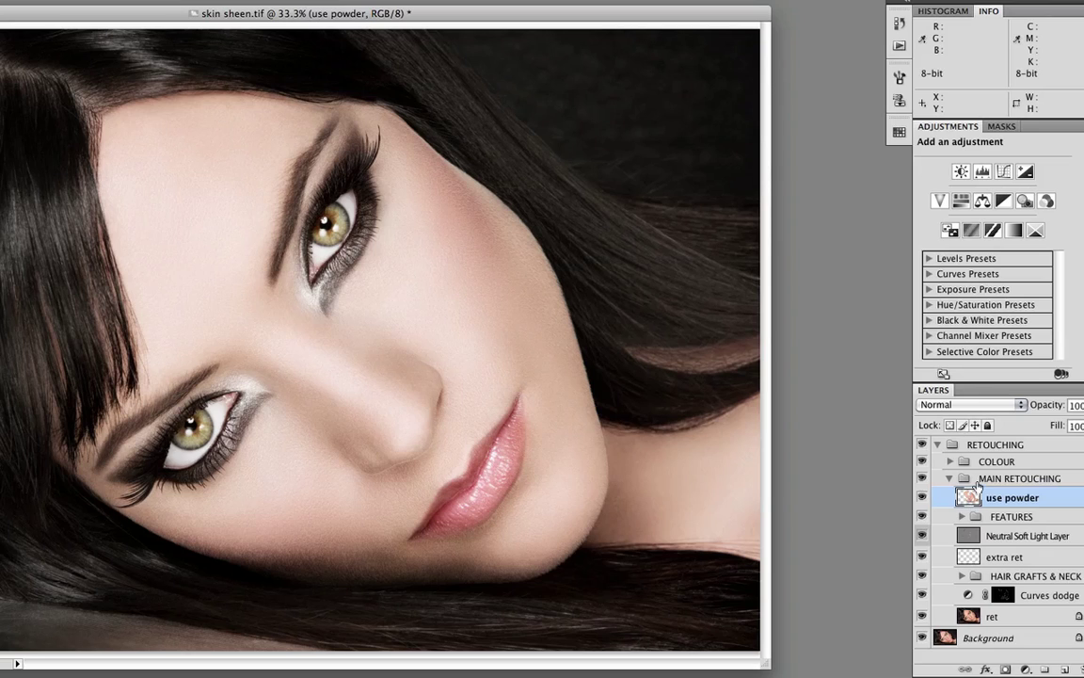
pyautogui.click(923, 463)
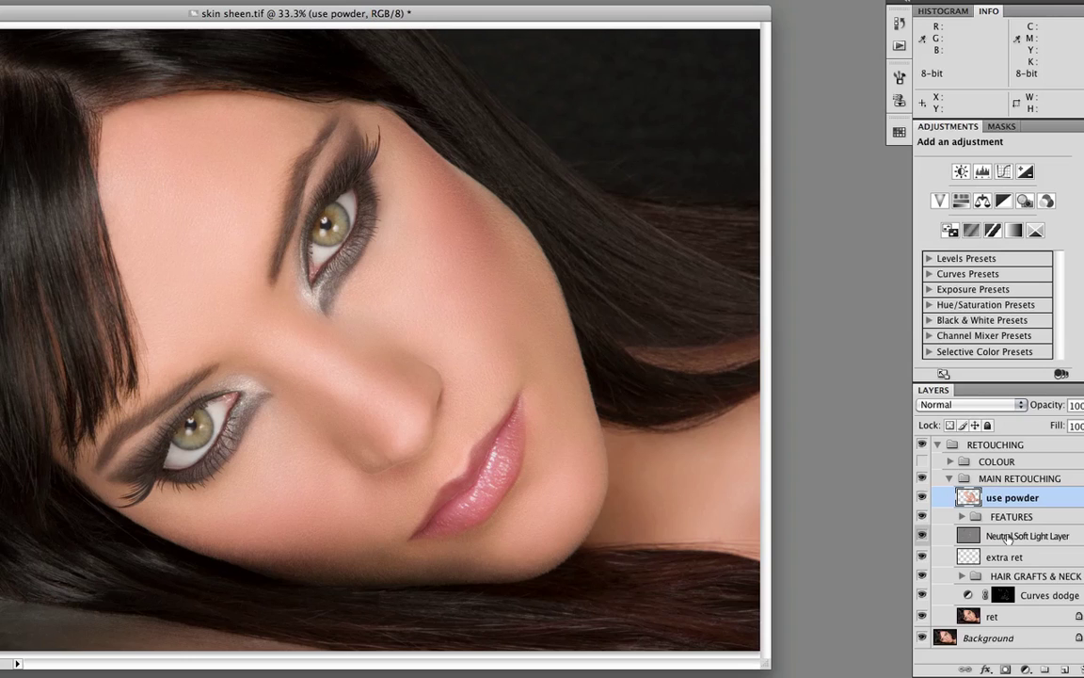
pyautogui.click(1065, 670)
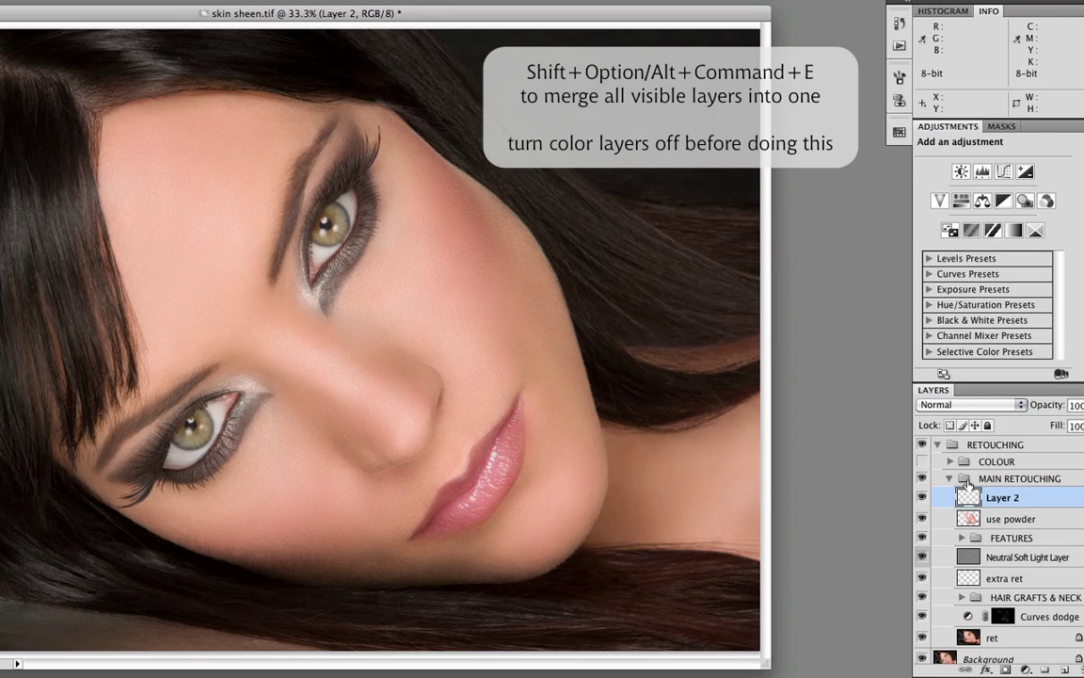
pyautogui.press('shift+alt+super+e')
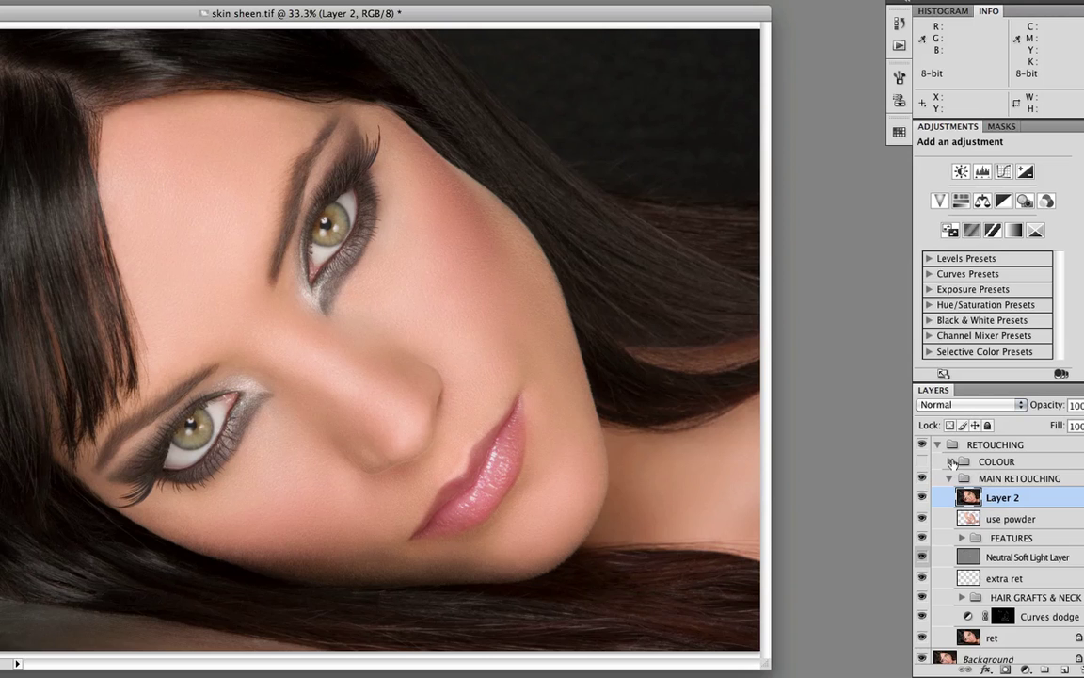
pyautogui.click(922, 463)
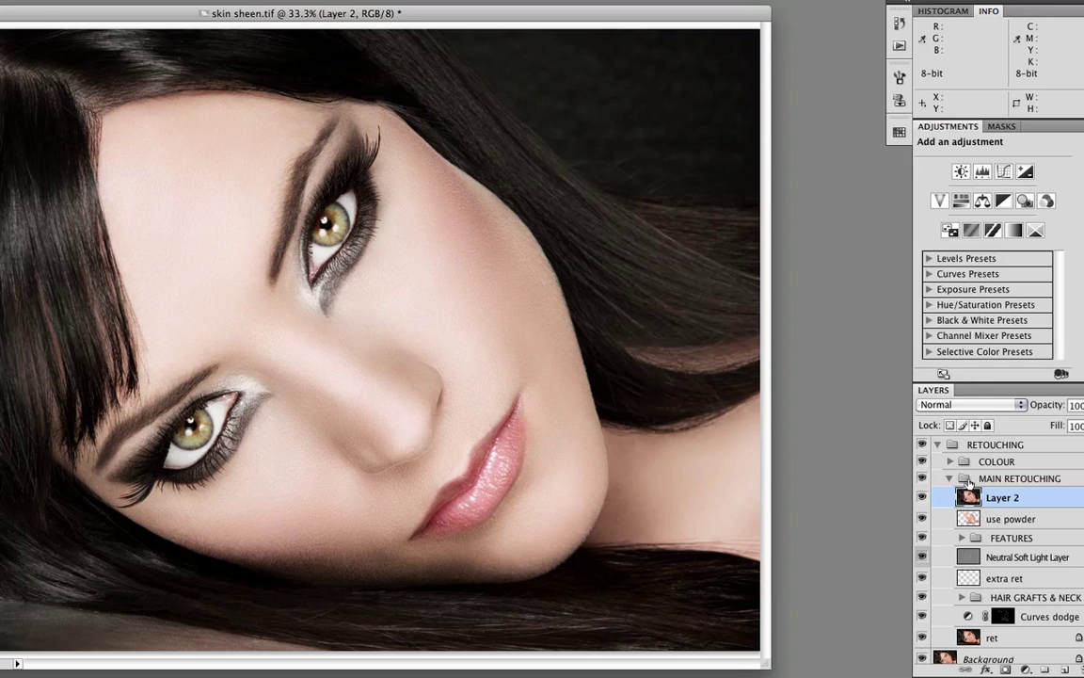
# - Try stamping the visible layers with the COLOUR group shown, and undo it
pyautogui.press('super+alt+shift+e')
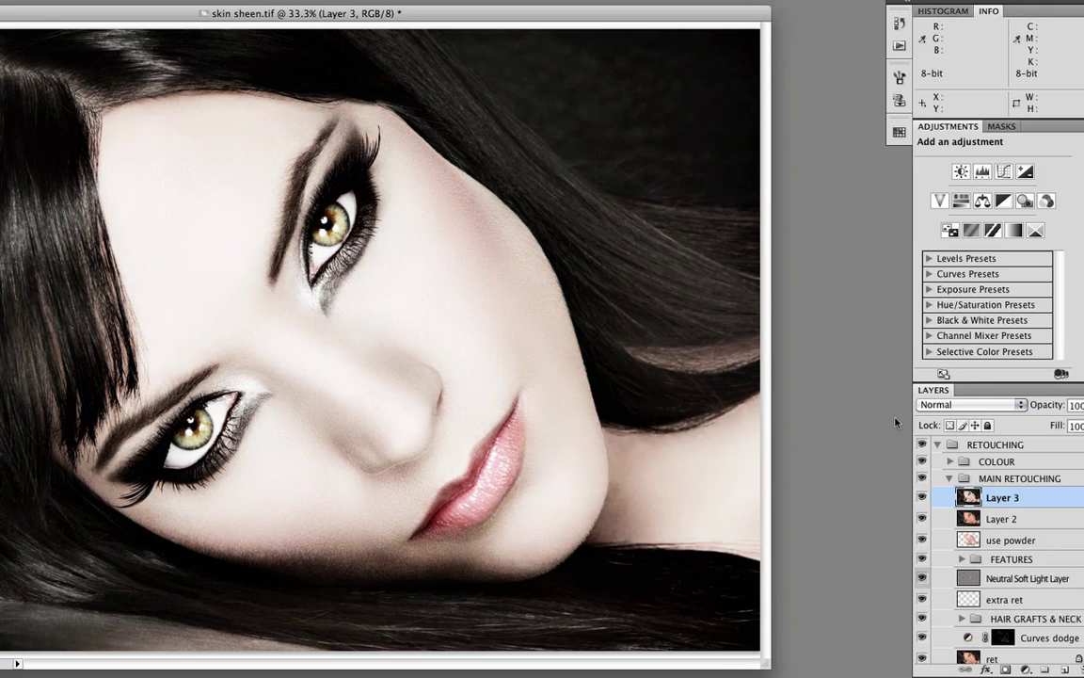
pyautogui.press('super+z')
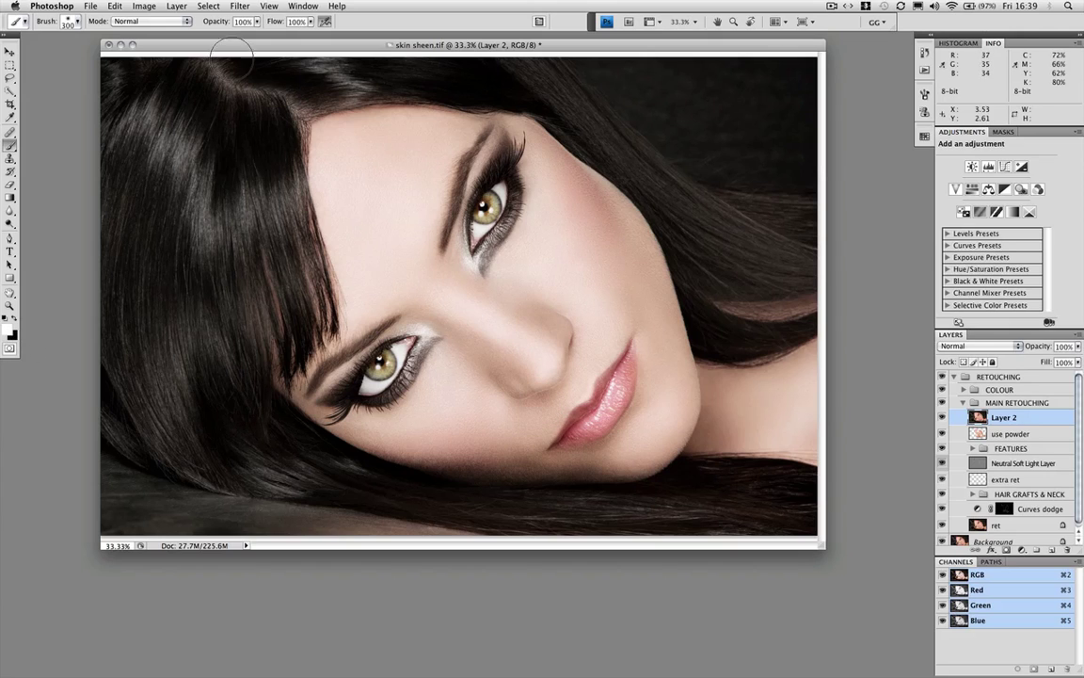
# - Select the bright skin highlights using Color Range with Sampled Colors, fine-tuning the fuzziness and leaving Localized Color Clusters off
pyautogui.click(208, 7)
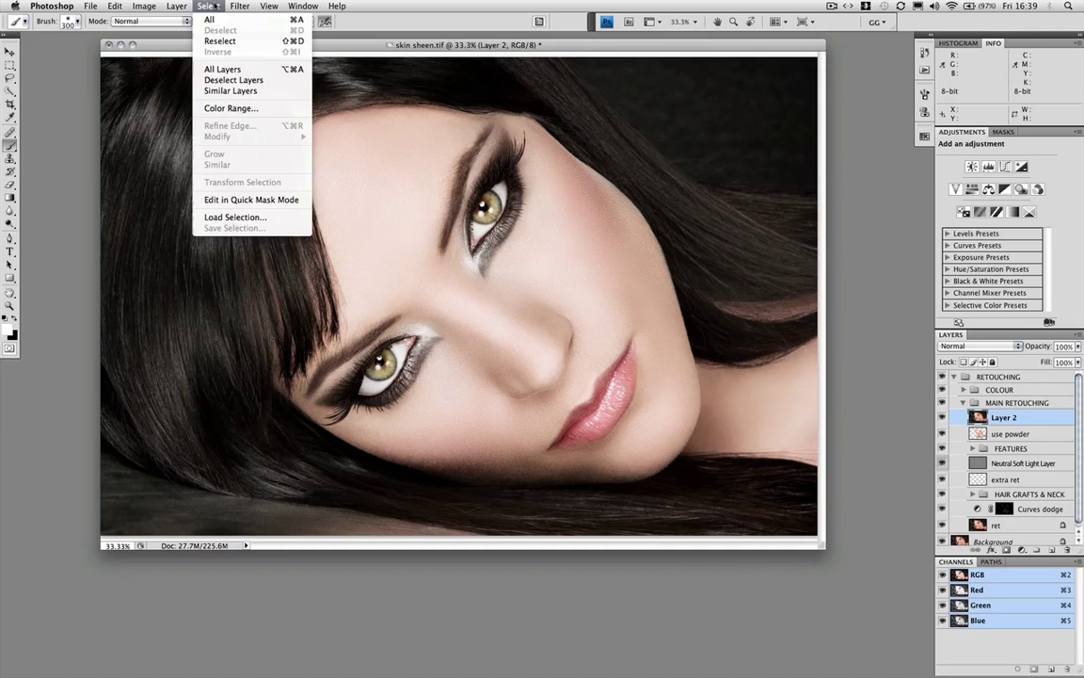
pyautogui.click(231, 97)
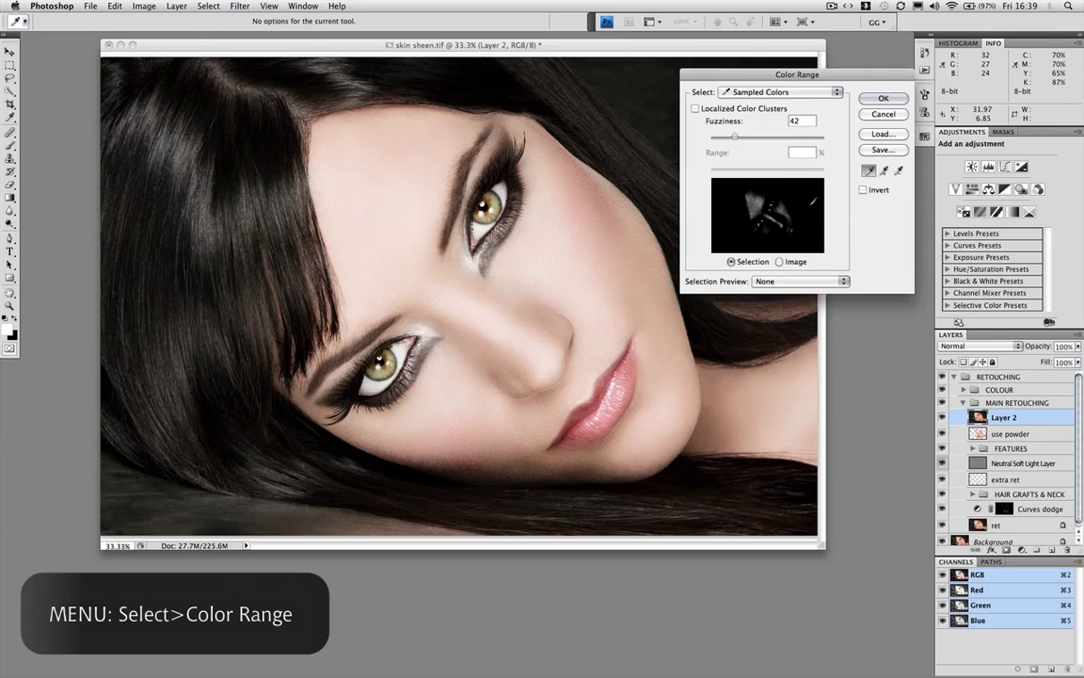
pyautogui.moveTo(738, 136)
pyautogui.mouseDown()
pyautogui.moveTo(787, 138)
pyautogui.moveTo(723, 137)
pyautogui.moveTo(738, 137)
pyautogui.mouseUp()
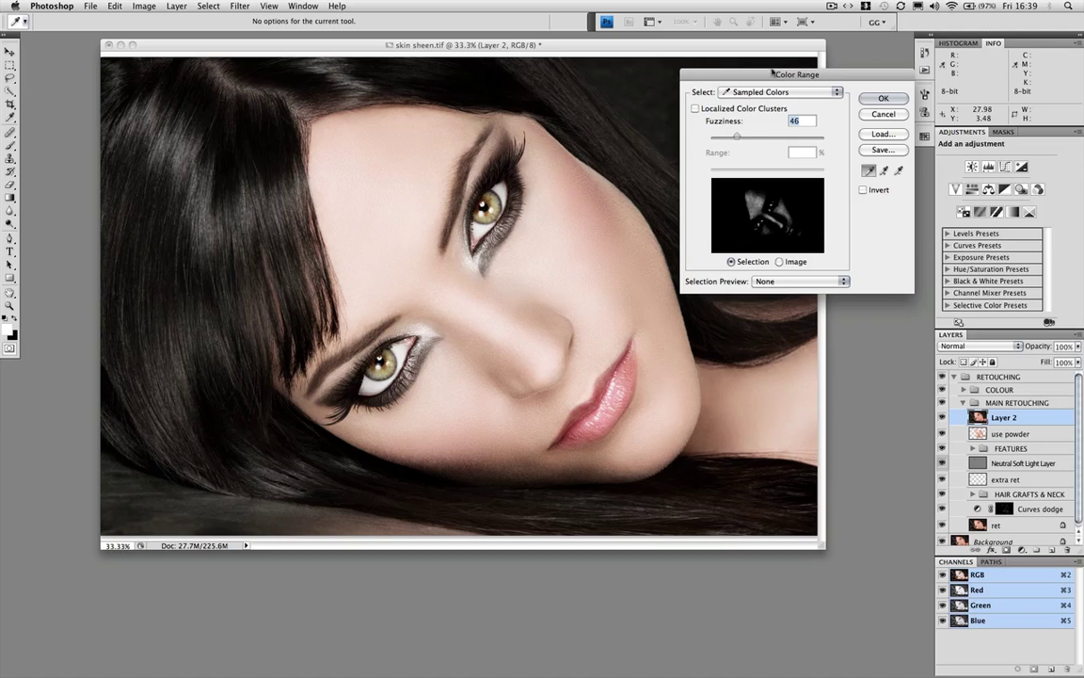
pyautogui.click(696, 108)
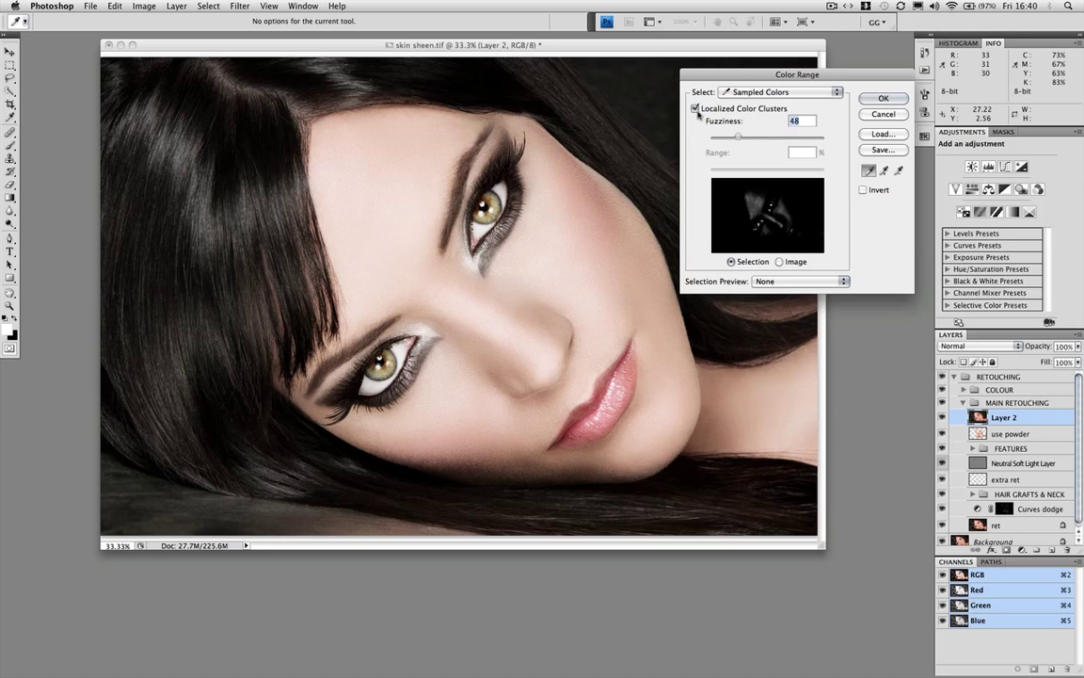
pyautogui.click(726, 110)
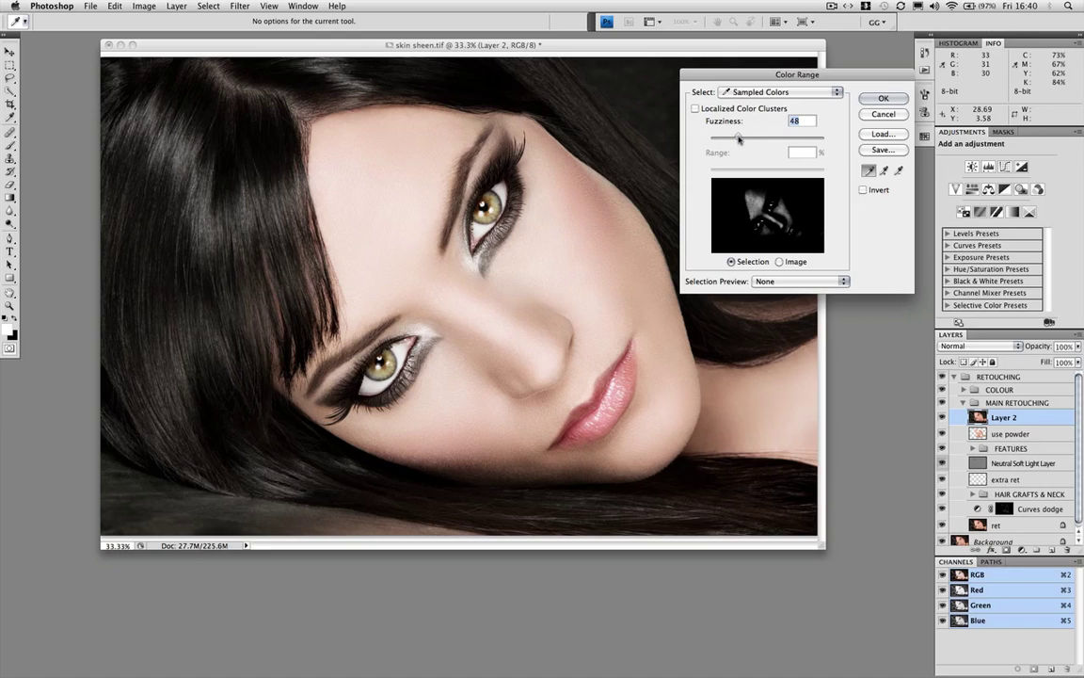
pyautogui.moveTo(739, 137)
pyautogui.mouseDown()
pyautogui.moveTo(752, 140)
pyautogui.moveTo(736, 137)
pyautogui.mouseUp()
pyautogui.click(883, 99)
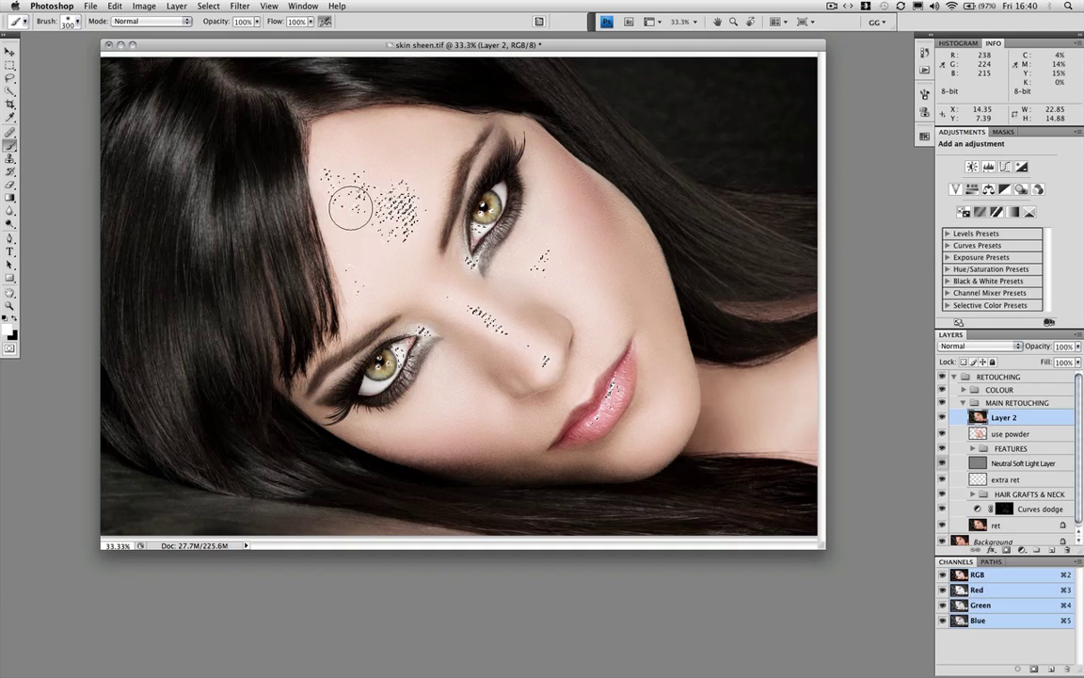
# - Add a solid color fill layer from the selection with RGB values 252, 252, 252, and select its layer mask
pyautogui.click(1023, 550)
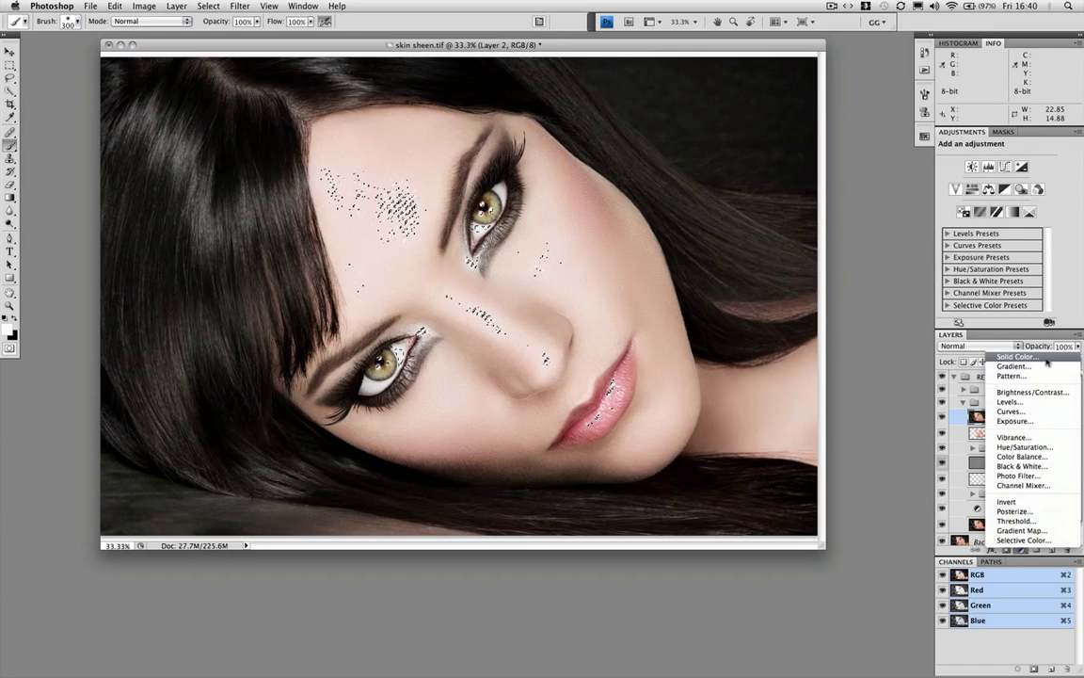
pyautogui.click(1016, 358)
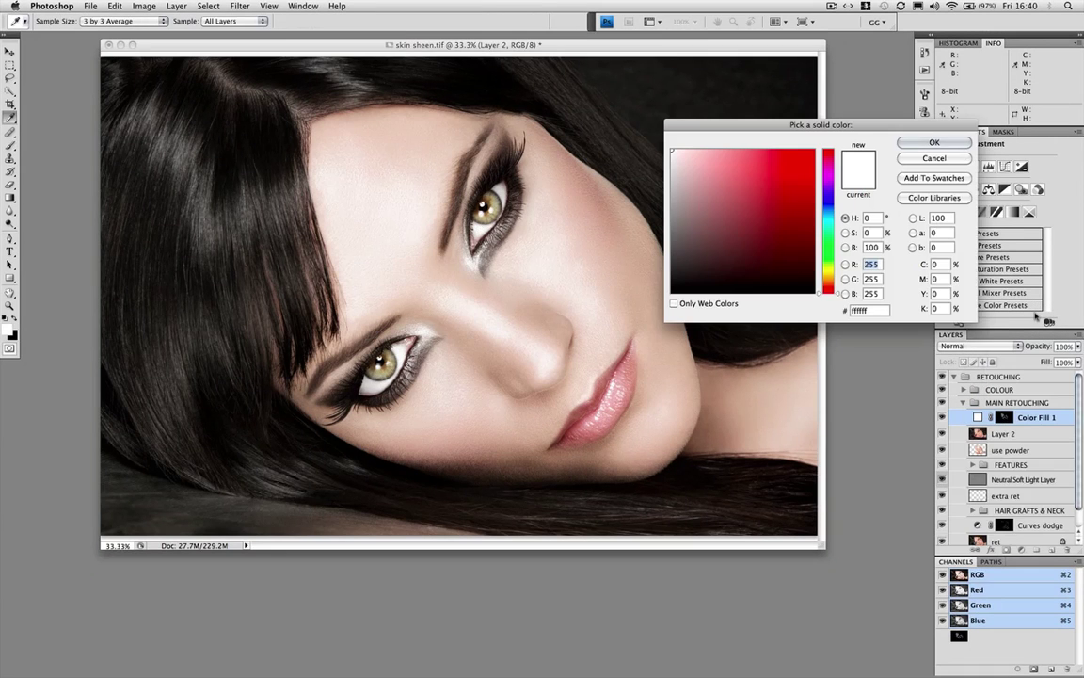
pyautogui.write('252')
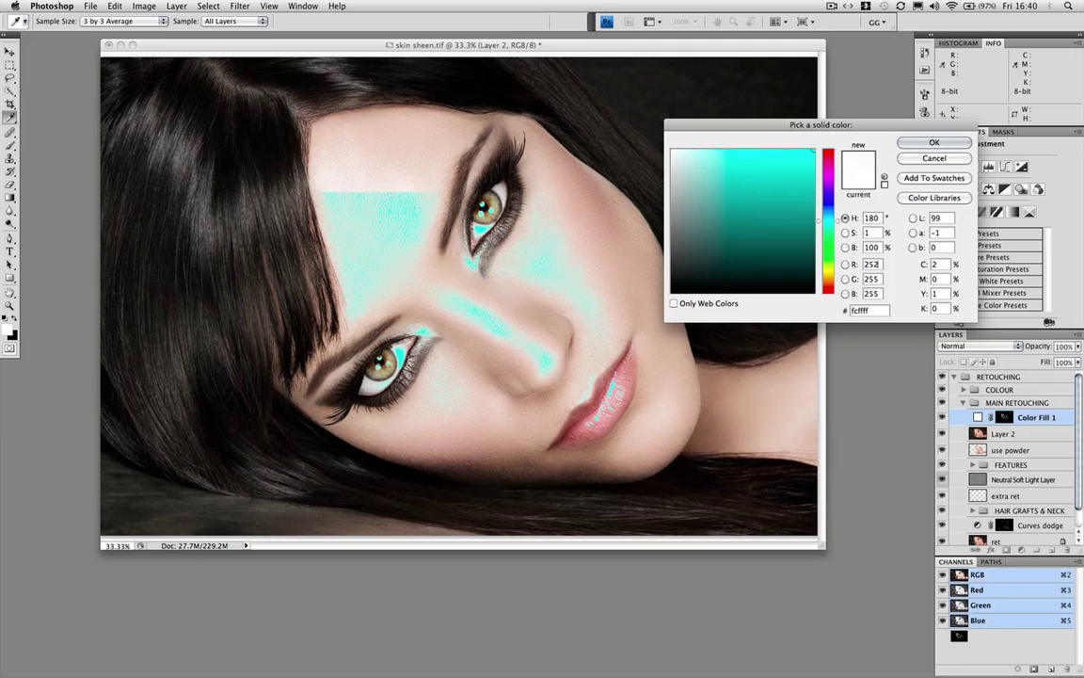
pyautogui.press('Tab')
pyautogui.write('252')
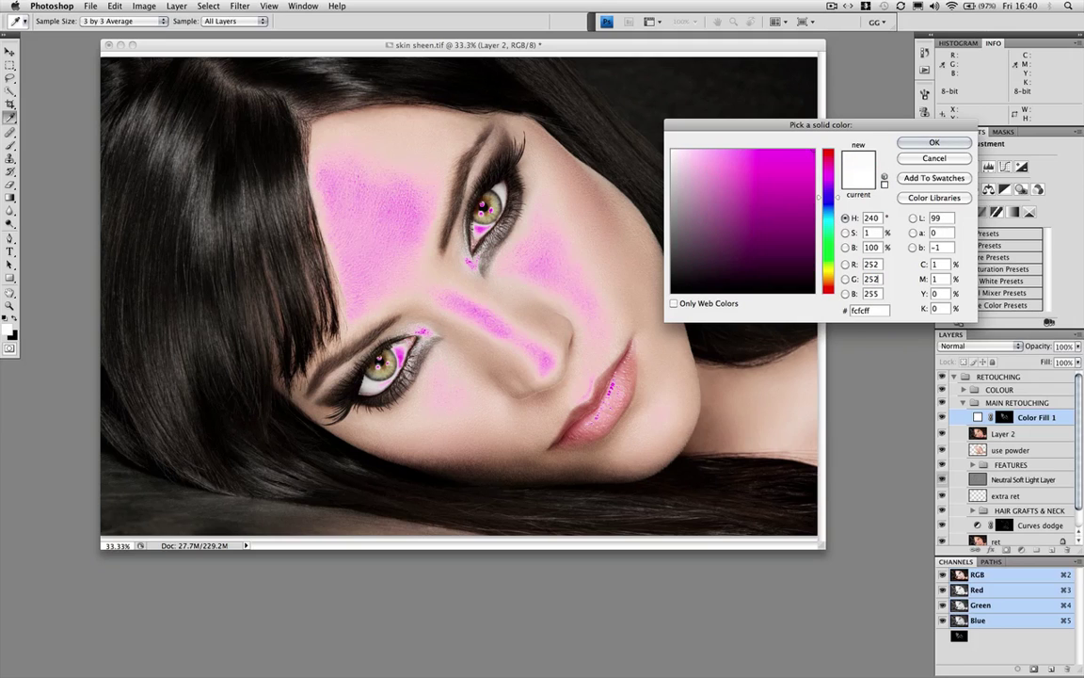
pyautogui.write('252')
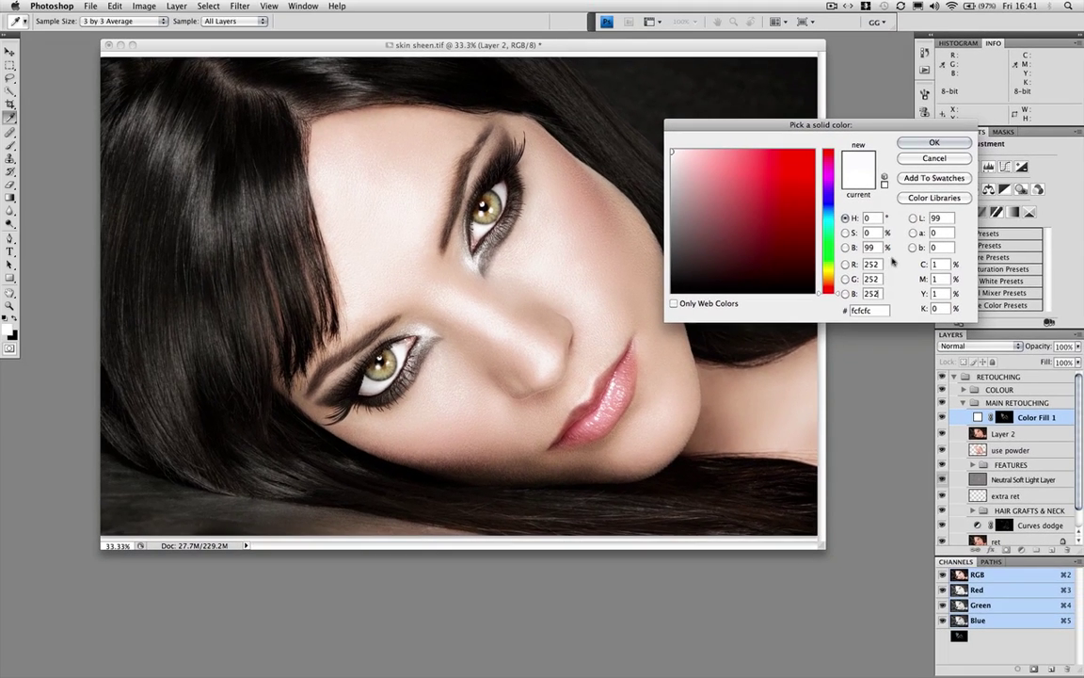
pyautogui.click(937, 142)
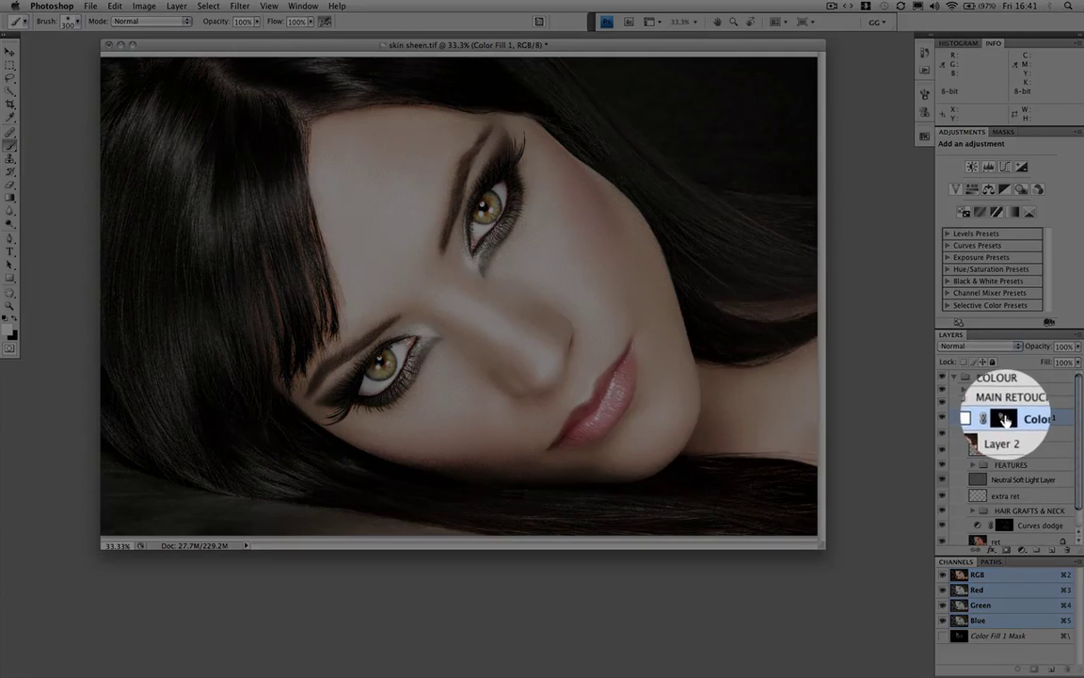
pyautogui.click(1003, 417)
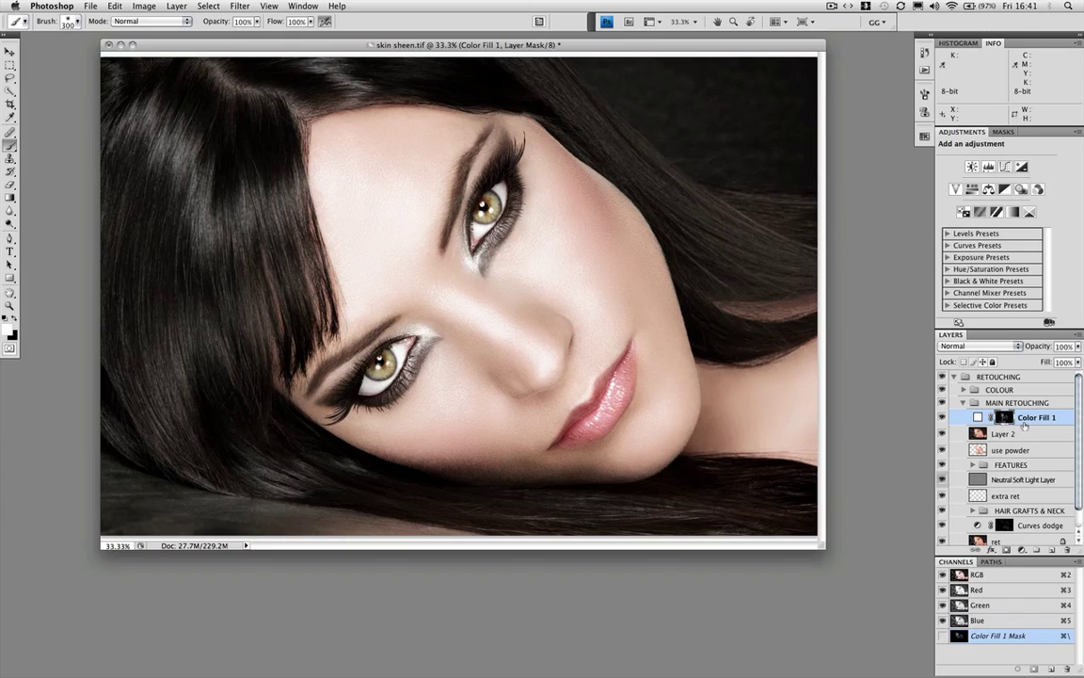
# - Check the edit history and compare the skin highlights with the new color fill layer hidden and shown
pyautogui.click(925, 52)
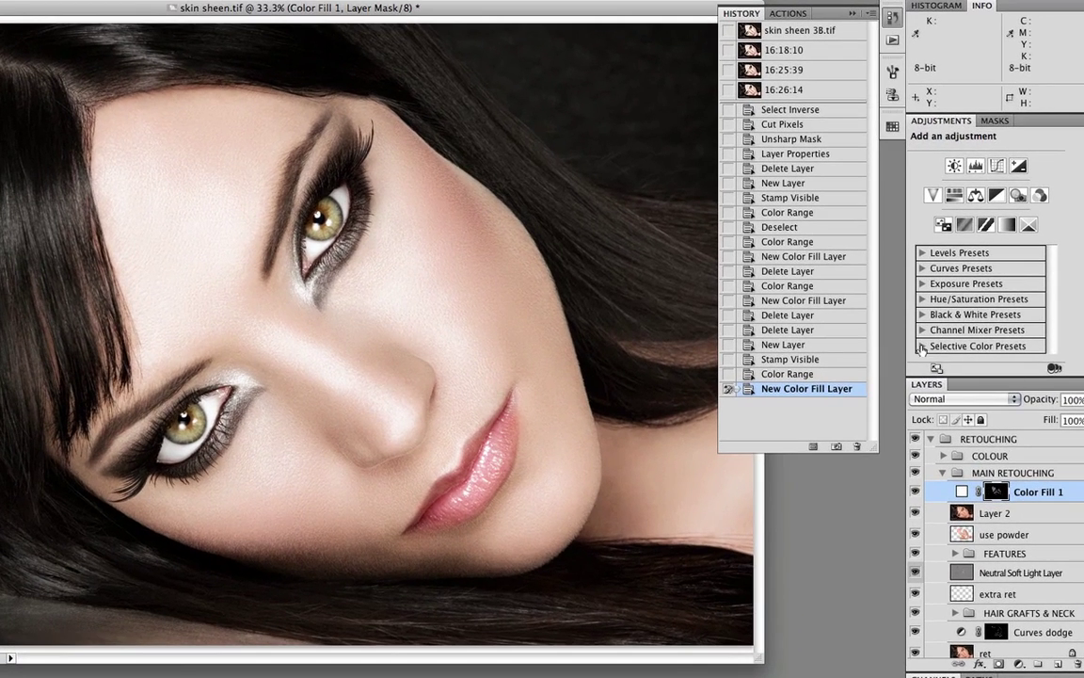
pyautogui.click(969, 491)
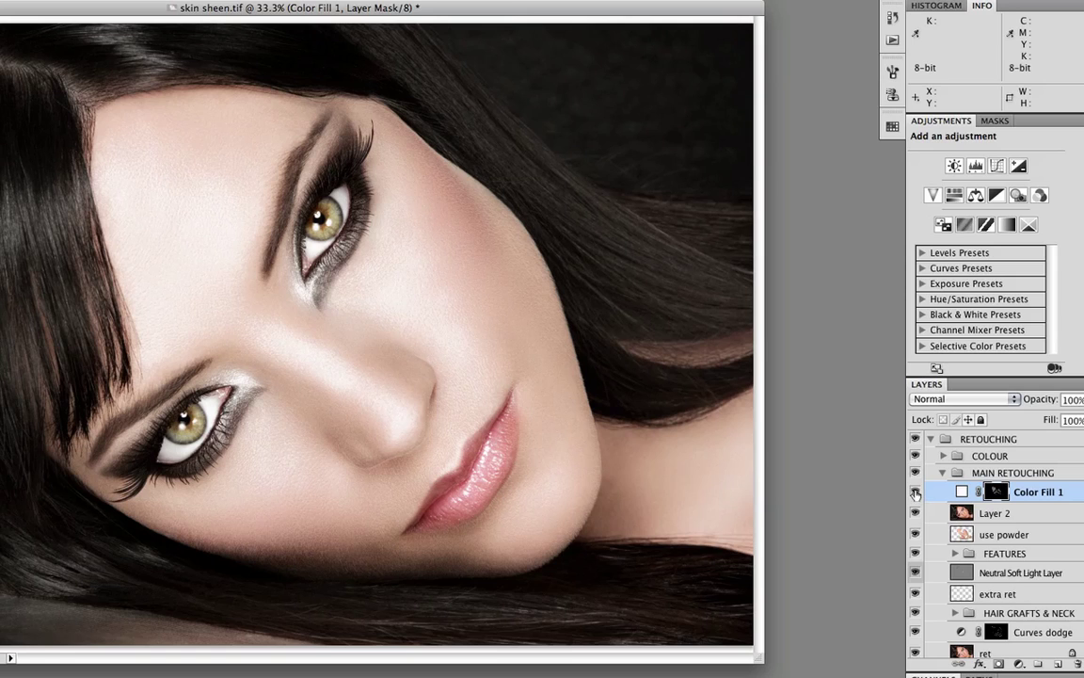
pyautogui.click(915, 495)
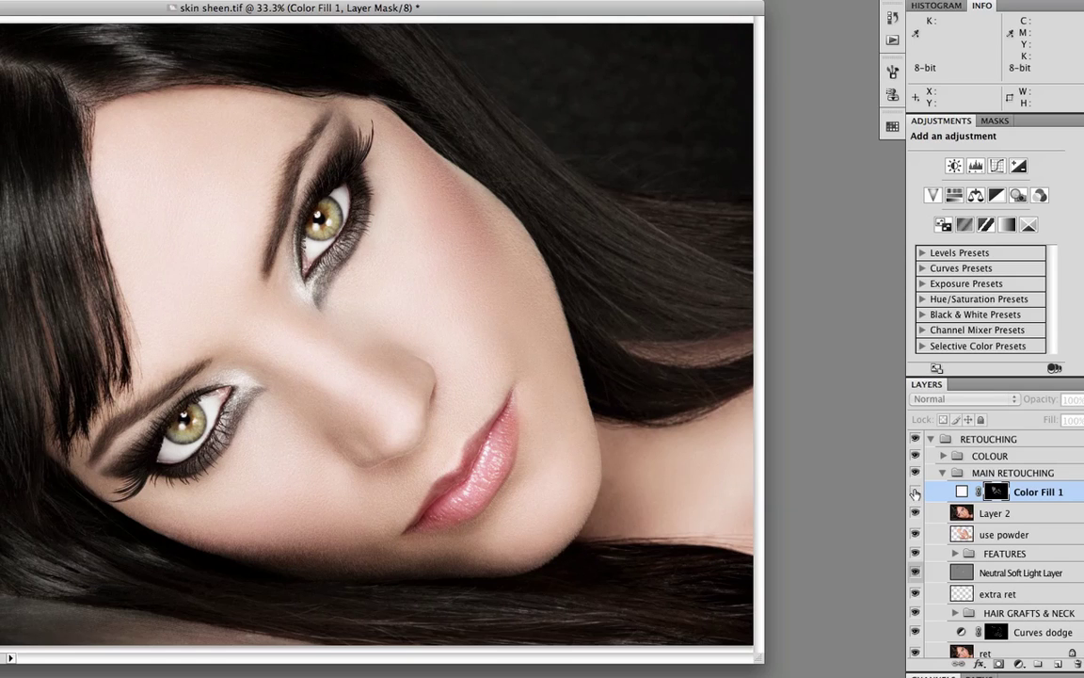
pyautogui.click(915, 495)
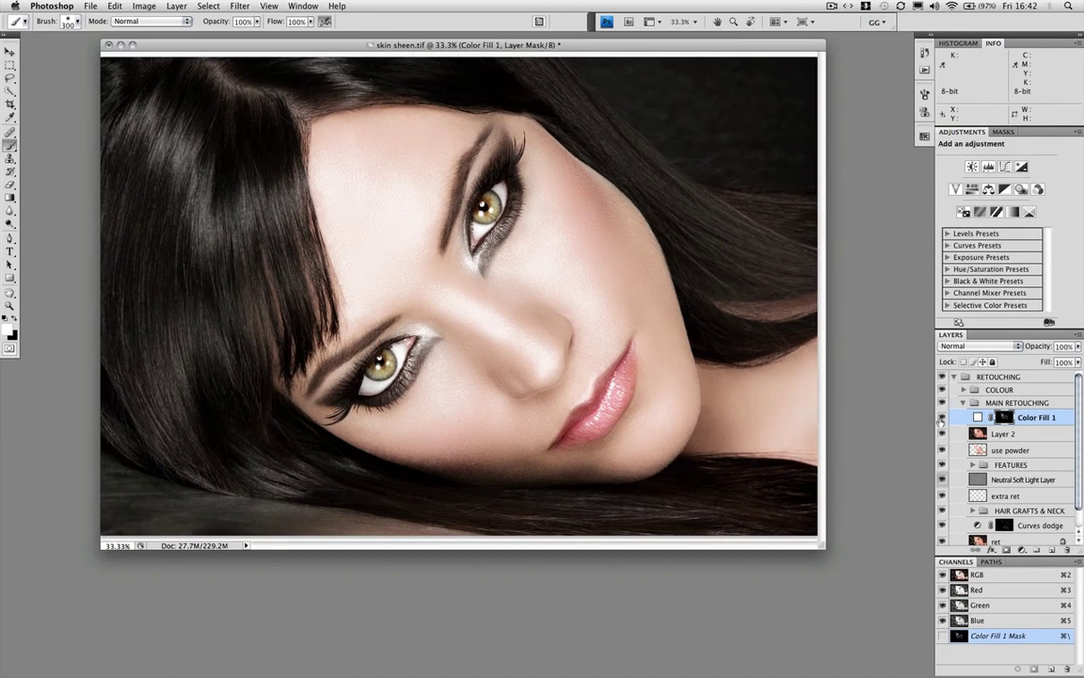
pyautogui.click(942, 419)
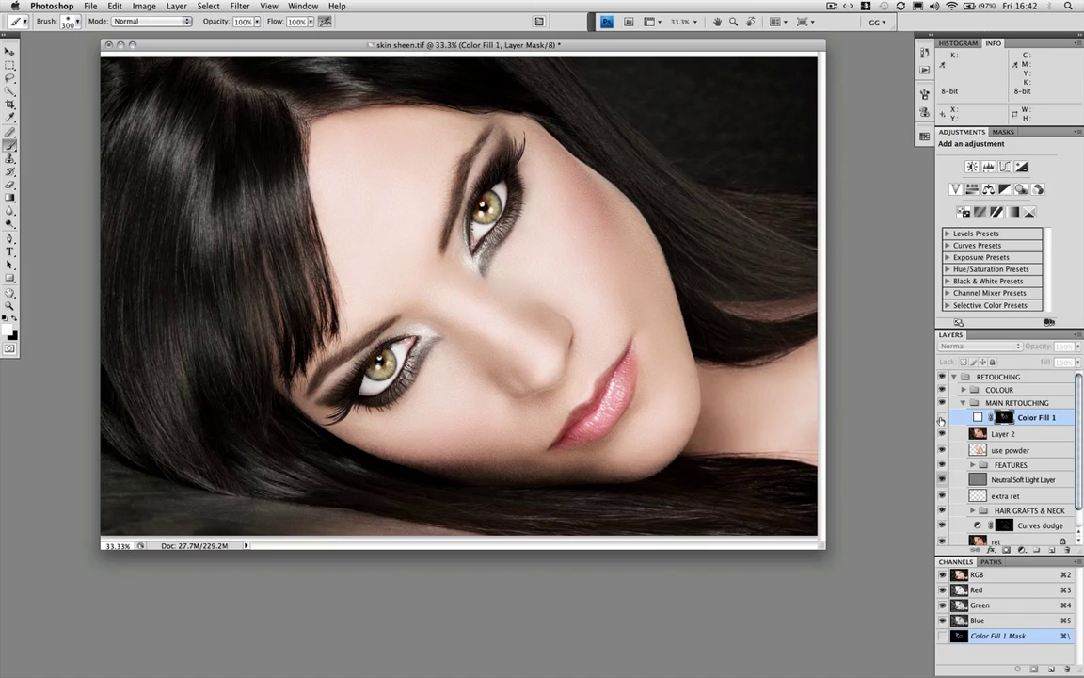
pyautogui.click(942, 419)
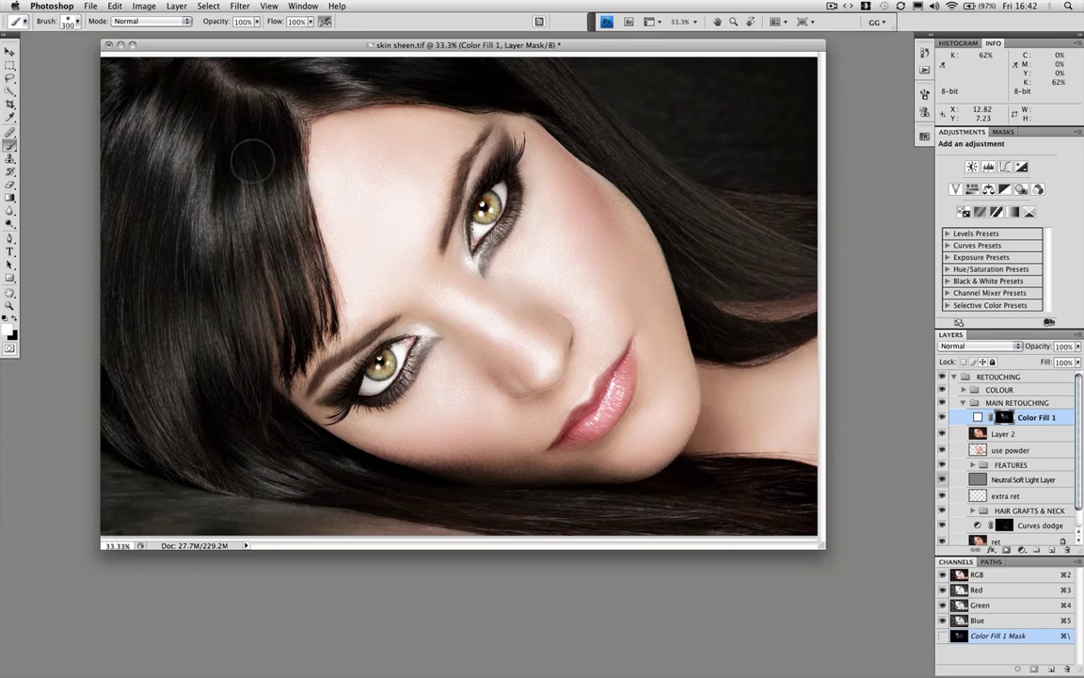
# - Fill the Color Fill 1 layer mask with black at Normal mode and 100% opacity, and return to the Brush tool
pyautogui.click(114, 7)
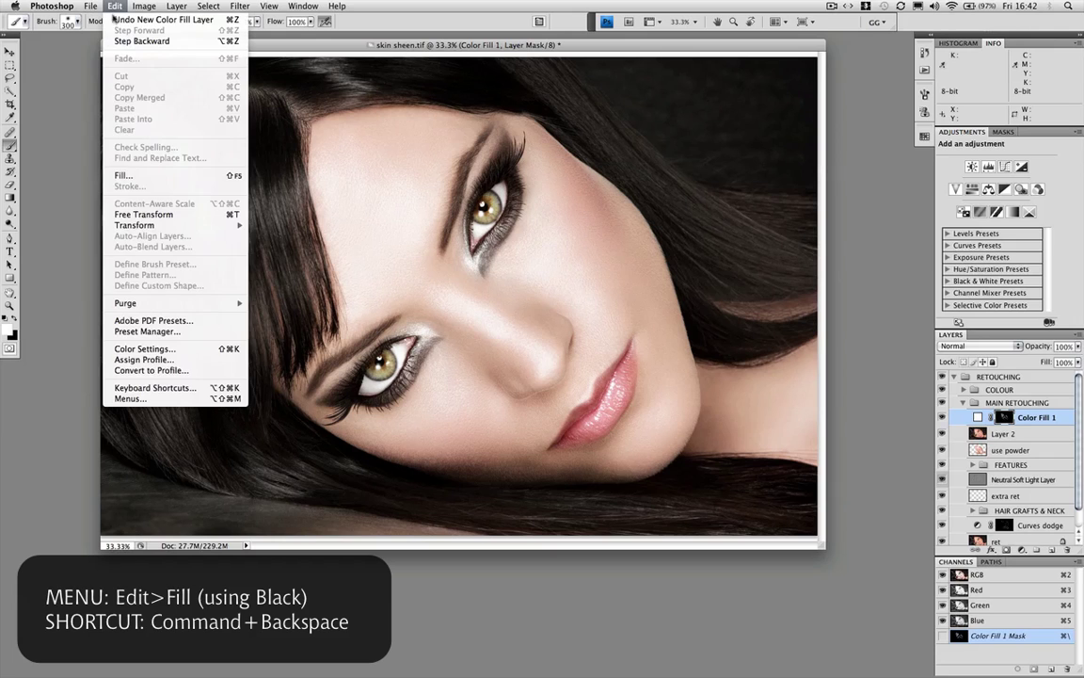
pyautogui.click(123, 175)
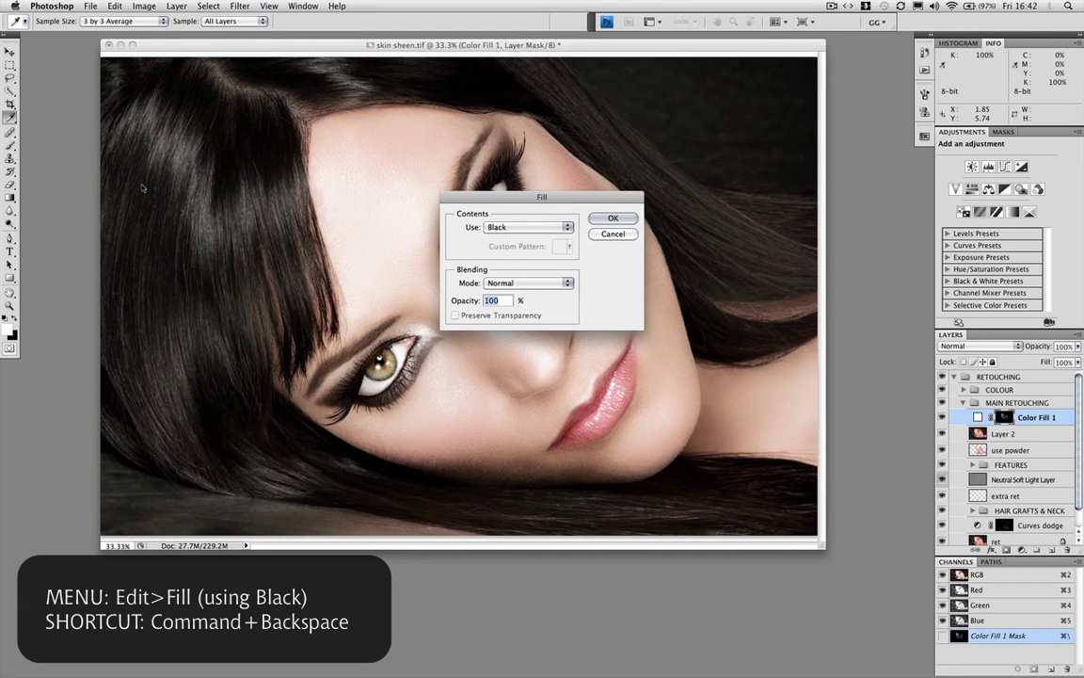
pyautogui.click(610, 219)
pyautogui.press('b')
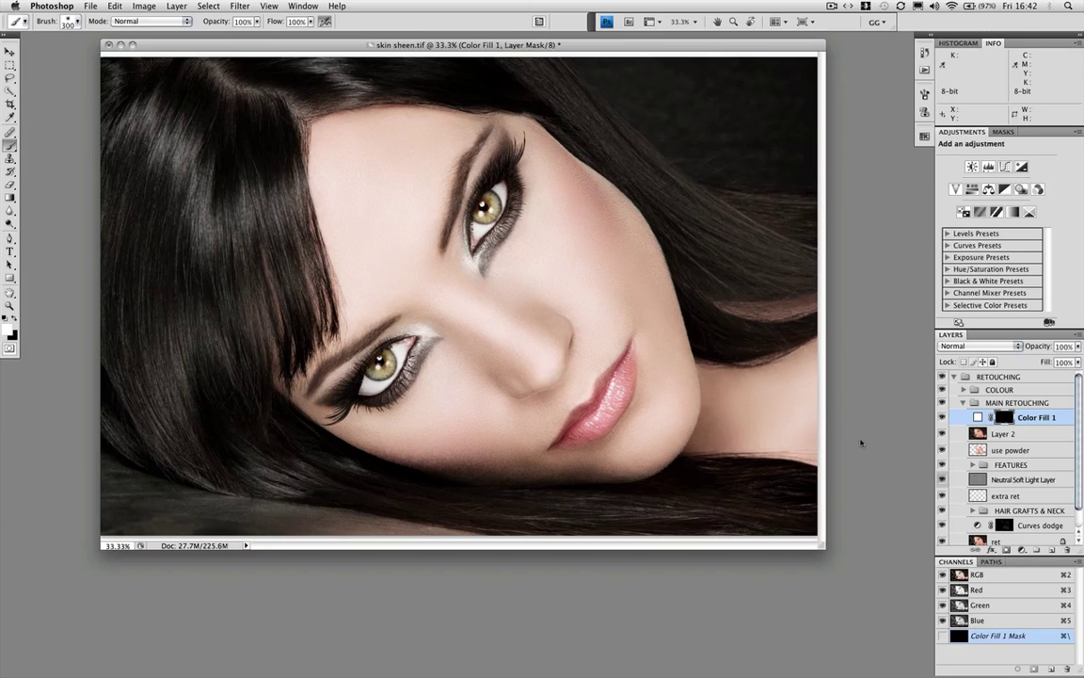
# - Switch to the History Brush, enlarge it, and set its opacity to 46% and flow to 38%
pyautogui.press('y')
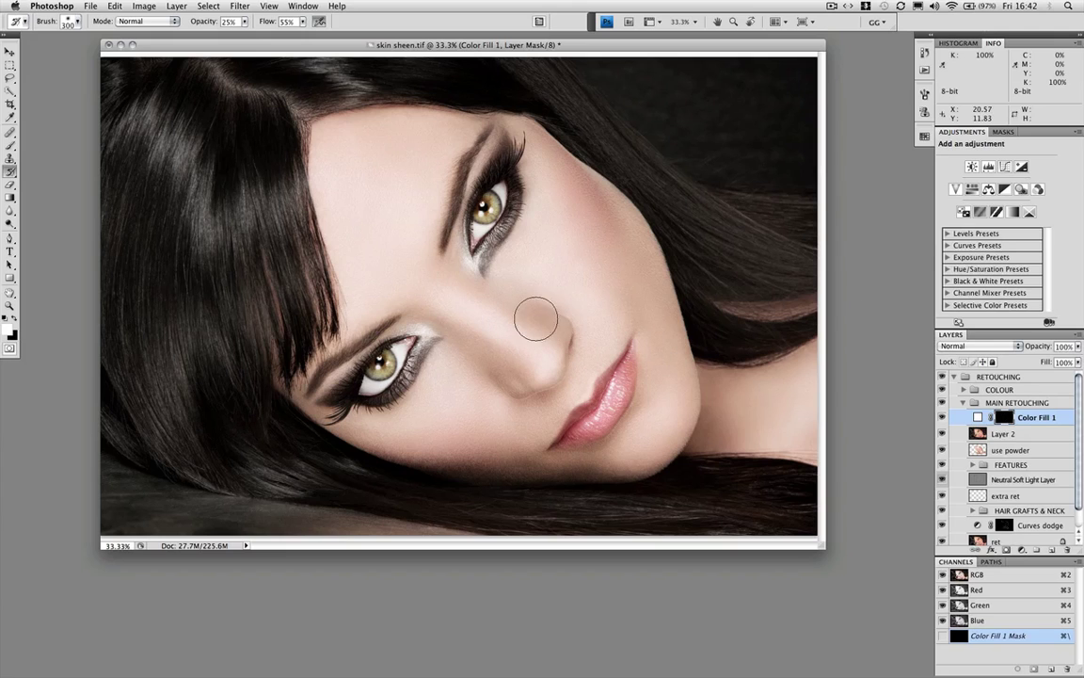
pyautogui.click(245, 21)
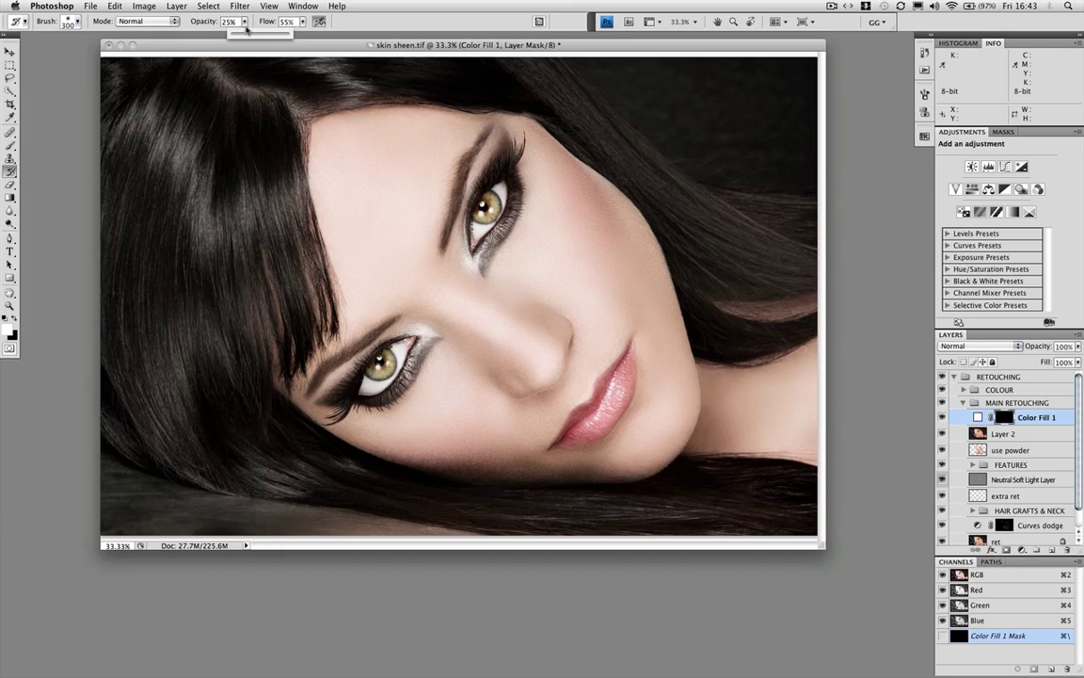
pyautogui.click(303, 23)
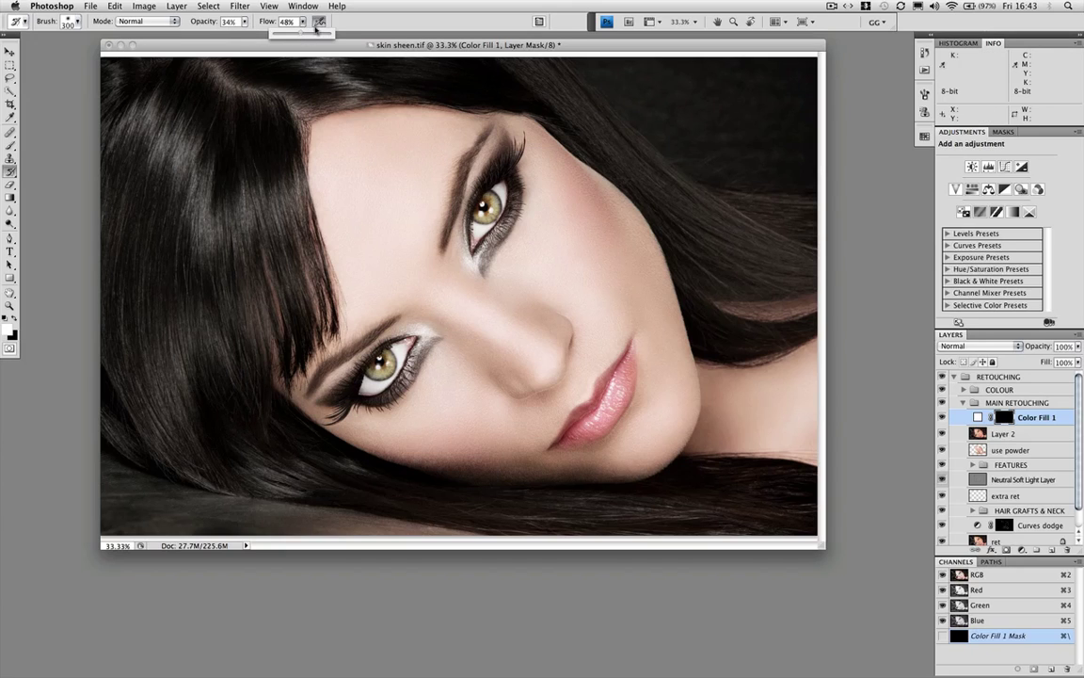
pyautogui.press(']')
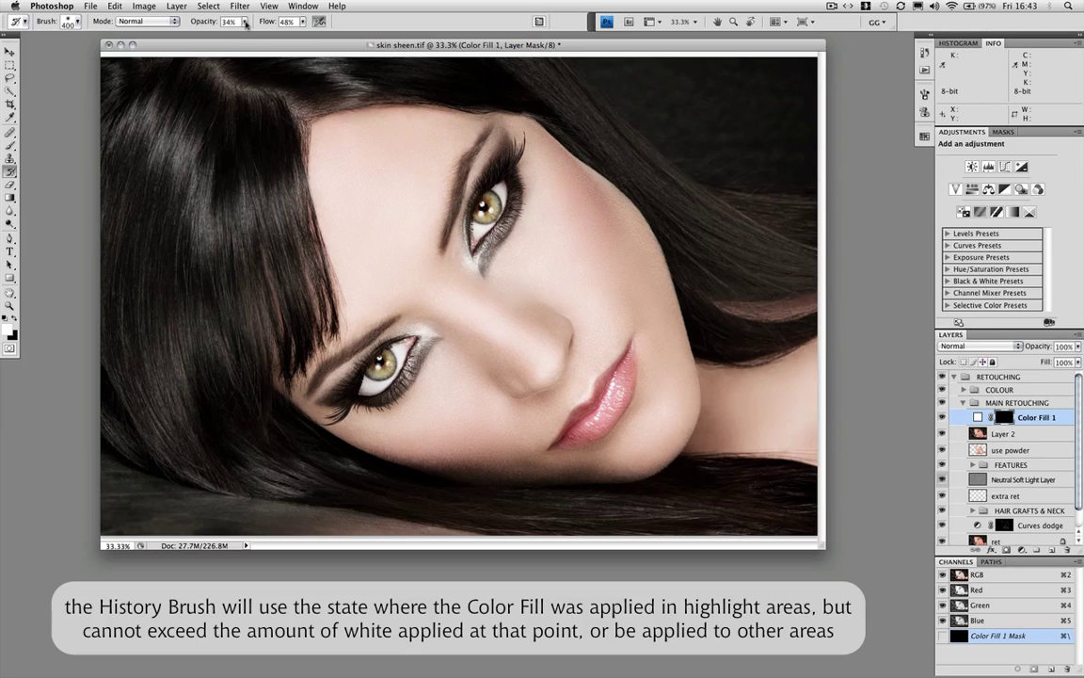
pyautogui.moveTo(244, 22)
pyautogui.mouseDown()
pyautogui.moveTo(226, 32)
pyautogui.moveTo(237, 32)
pyautogui.mouseUp()
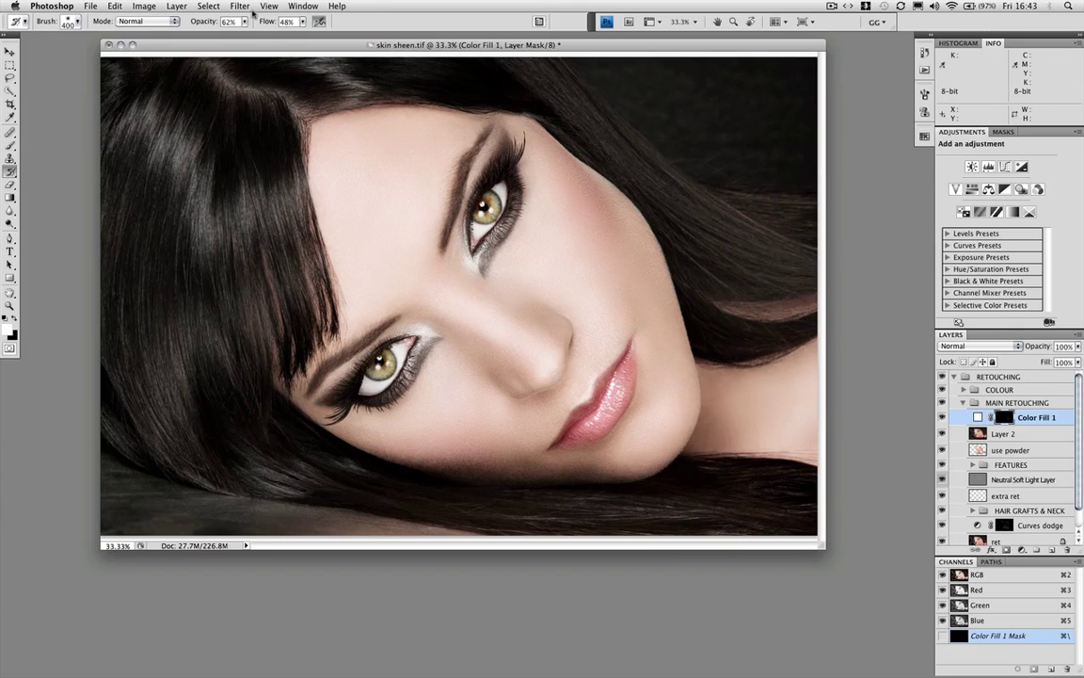
pyautogui.press('4')
pyautogui.press('6')
pyautogui.hotkey('shift', '3')
pyautogui.hotkey('shift', '8')
# - Paint the highlight sheen back into the mask over the cheeks, nose and forehead, enlarging the History Brush to 600 for the forehead
pyautogui.moveTo(468, 369)
pyautogui.mouseDown()
pyautogui.moveTo(467, 382)
pyautogui.moveTo(460, 370)
pyautogui.mouseUp()
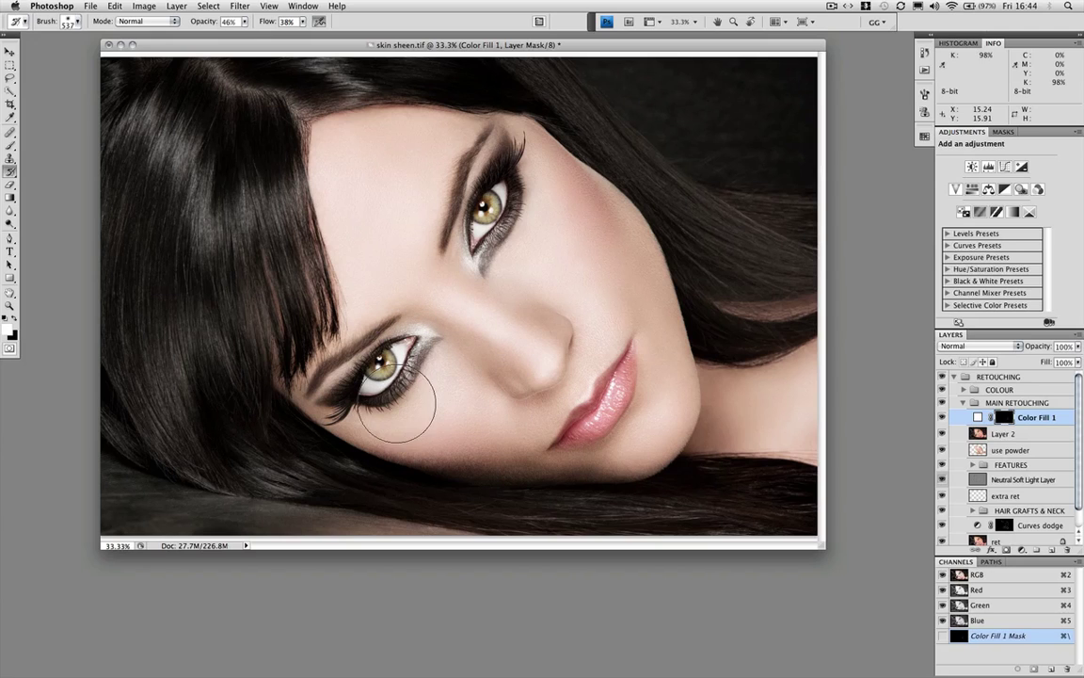
pyautogui.moveTo(577, 233)
pyautogui.mouseDown()
pyautogui.moveTo(551, 289)
pyautogui.moveTo(596, 281)
pyautogui.mouseUp()
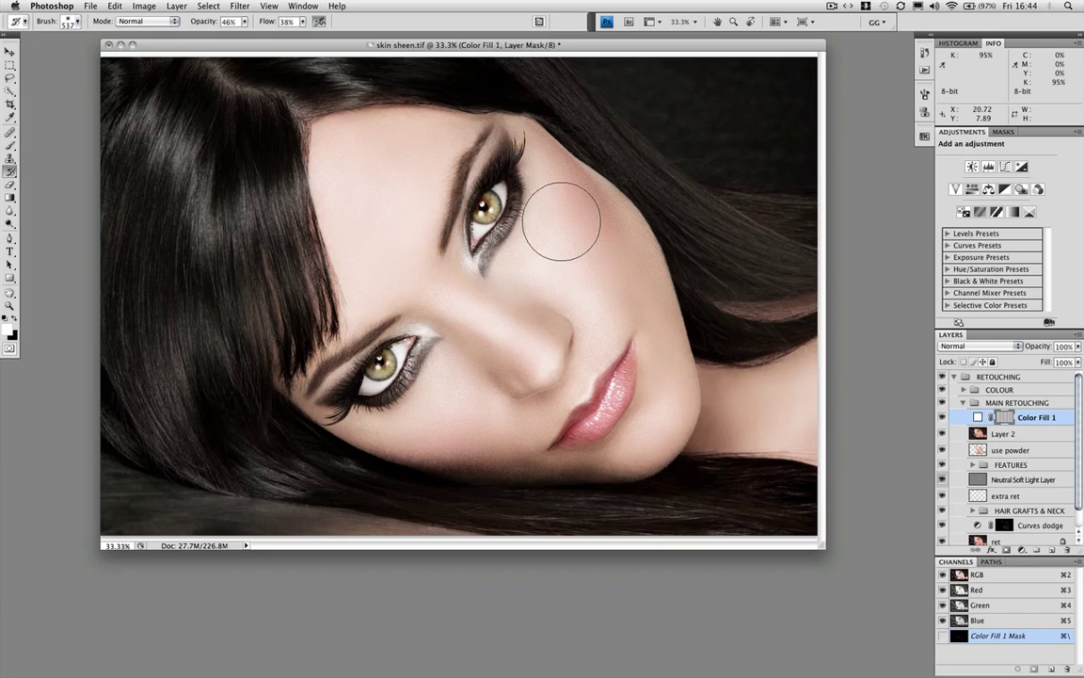
pyautogui.moveTo(561, 222)
pyautogui.mouseDown()
pyautogui.moveTo(562, 360)
pyautogui.moveTo(544, 344)
pyautogui.moveTo(551, 314)
pyautogui.moveTo(501, 337)
pyautogui.mouseUp()
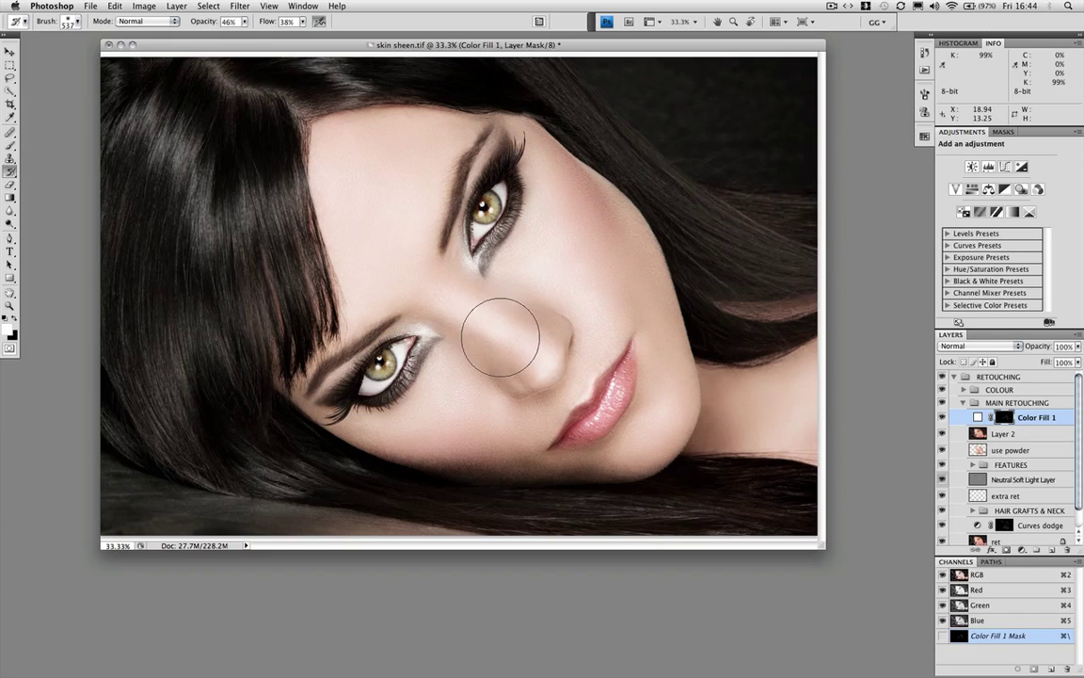
pyautogui.press(']')
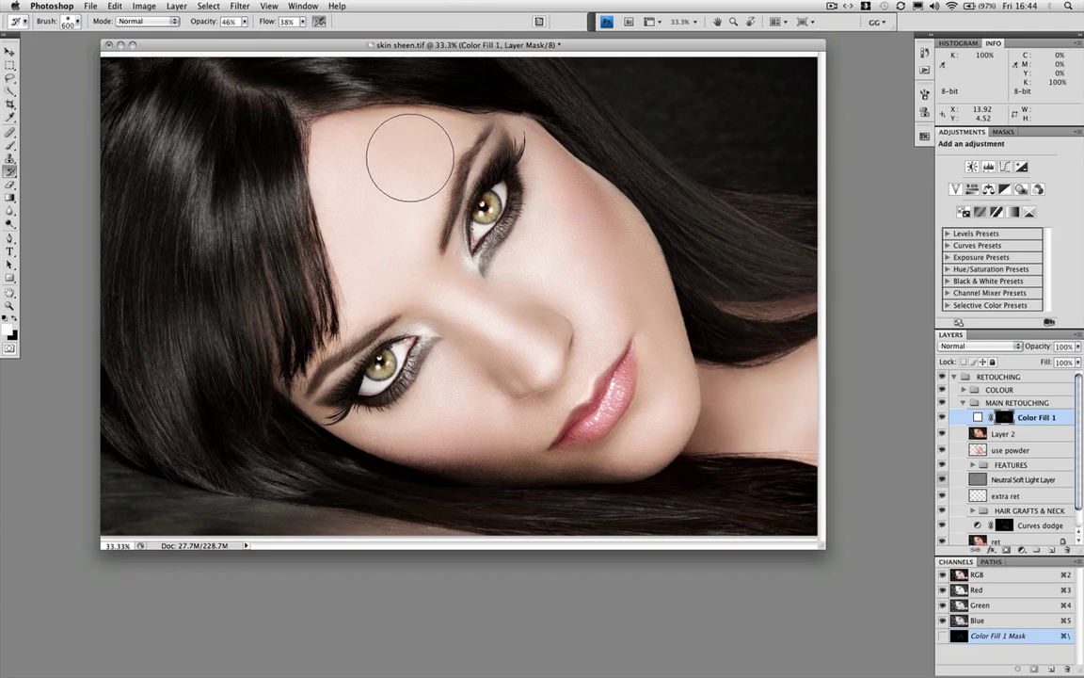
pyautogui.moveTo(410, 158)
pyautogui.mouseDown()
pyautogui.moveTo(412, 150)
pyautogui.moveTo(369, 284)
pyautogui.mouseUp()
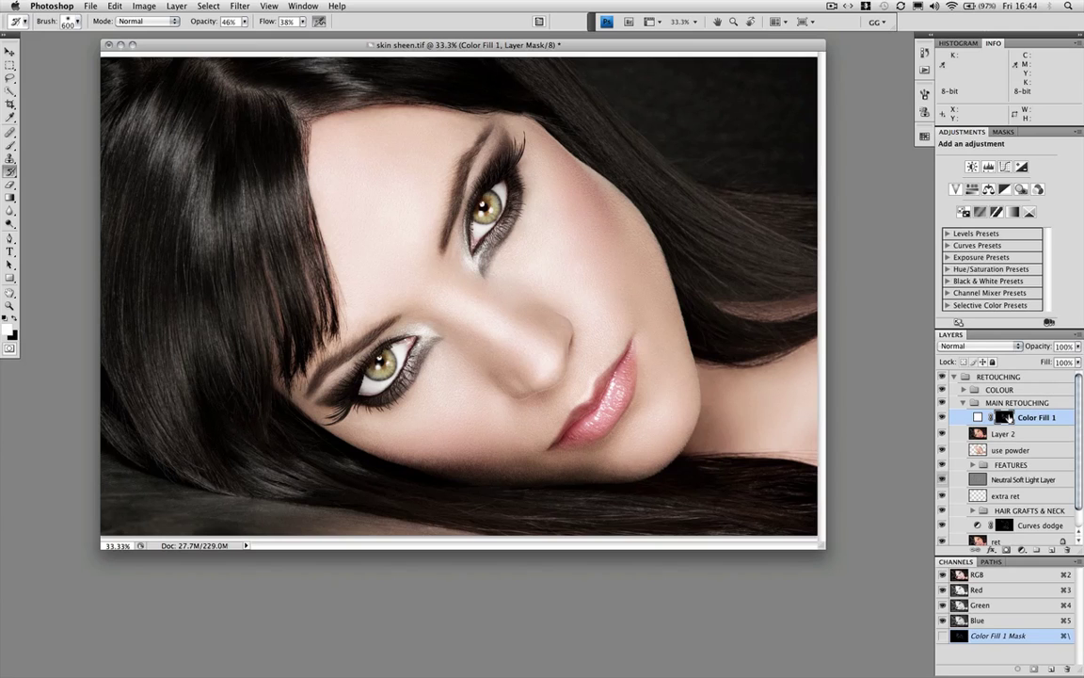
# - Inspect the Color Fill 1 mask on its own and compare the portrait with the layer hidden and shown
pyautogui.keyDown('alt'); pyautogui.click(1004, 417); pyautogui.keyUp('alt')
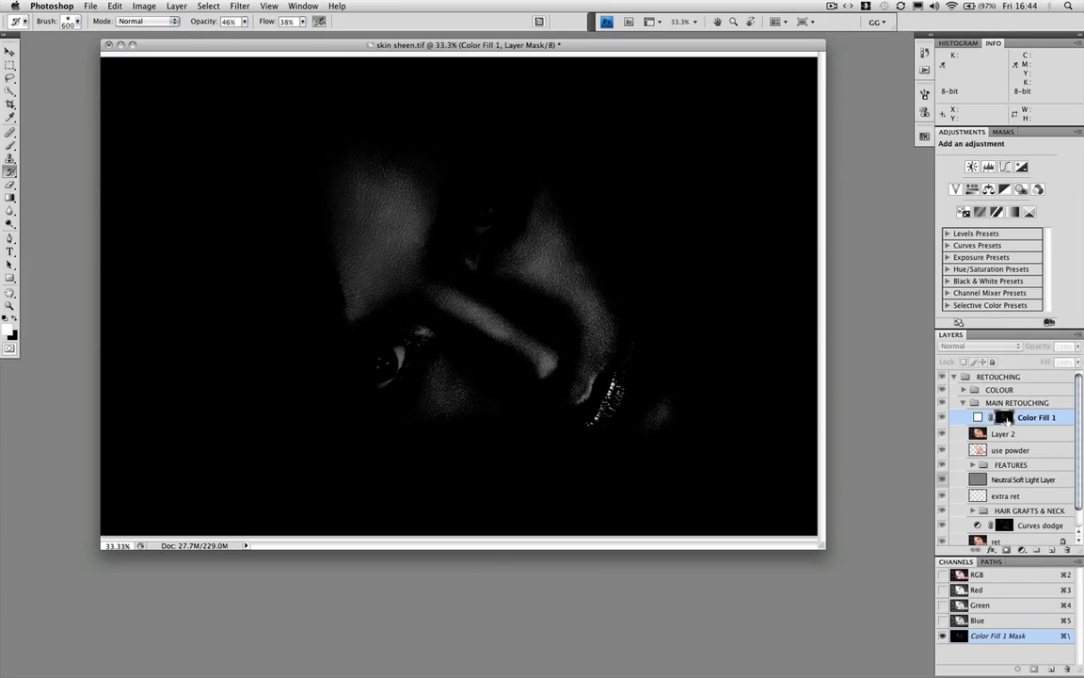
pyautogui.keyDown('alt'); pyautogui.click(1004, 417); pyautogui.keyUp('alt')
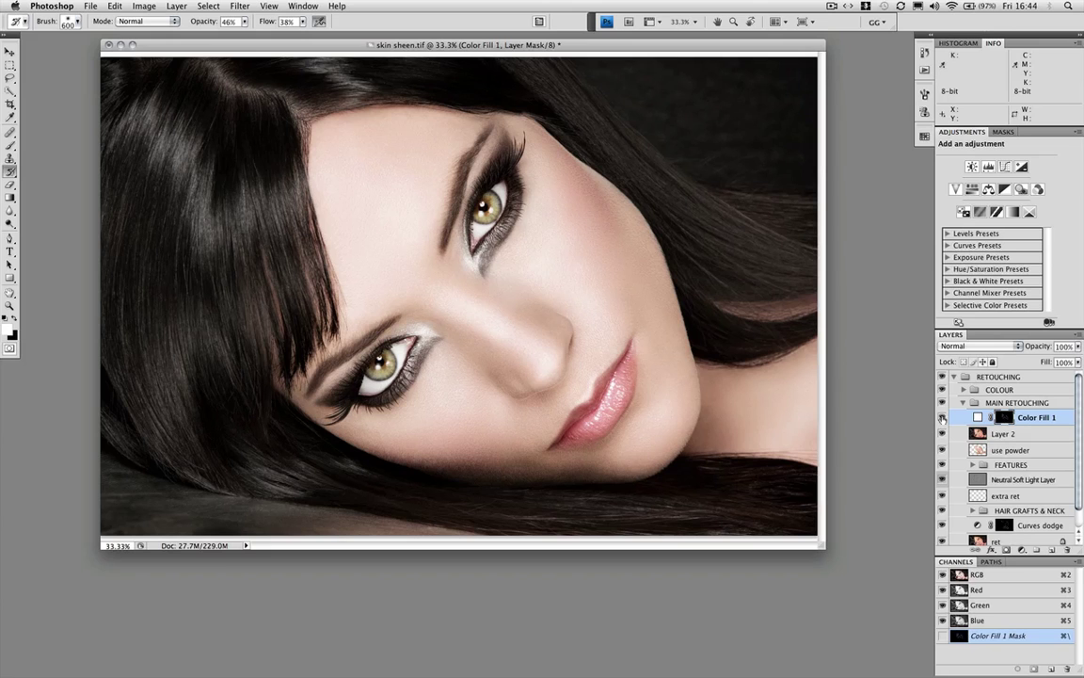
pyautogui.click(943, 418)
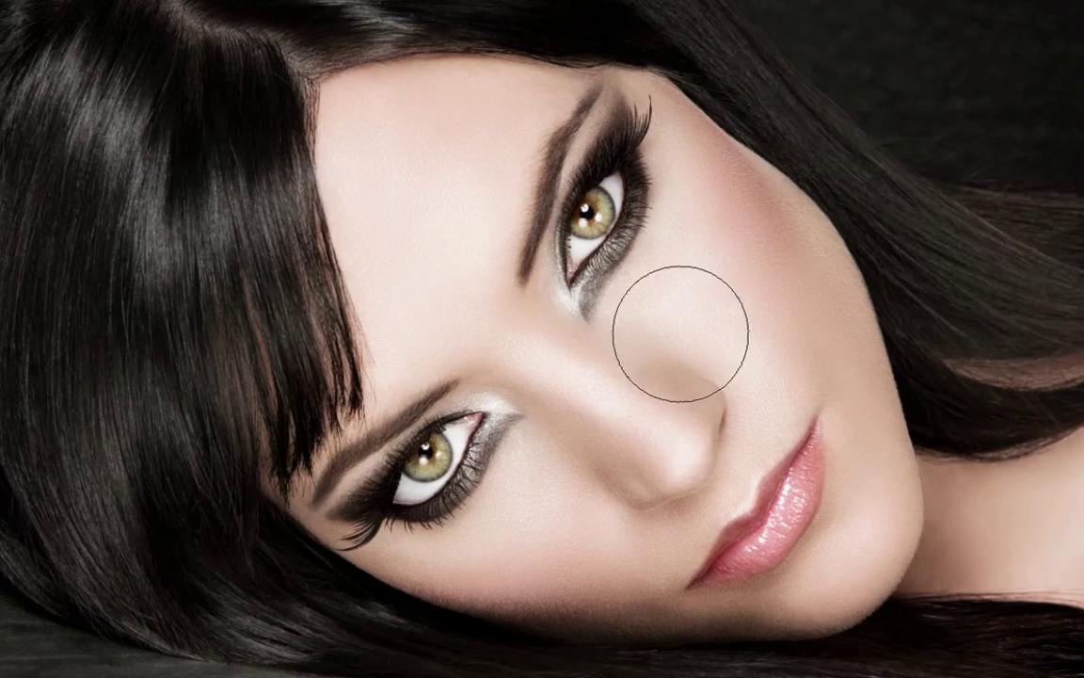
# - Reduce the History Brush to size 200 and paint the highlight back over the iris of the upper eye
pyautogui.press('[')
pyautogui.press('[')
pyautogui.press('[')
pyautogui.moveTo(589, 216)
pyautogui.mouseDown()
pyautogui.moveTo(532, 198)
pyautogui.moveTo(589, 209)
pyautogui.mouseUp()
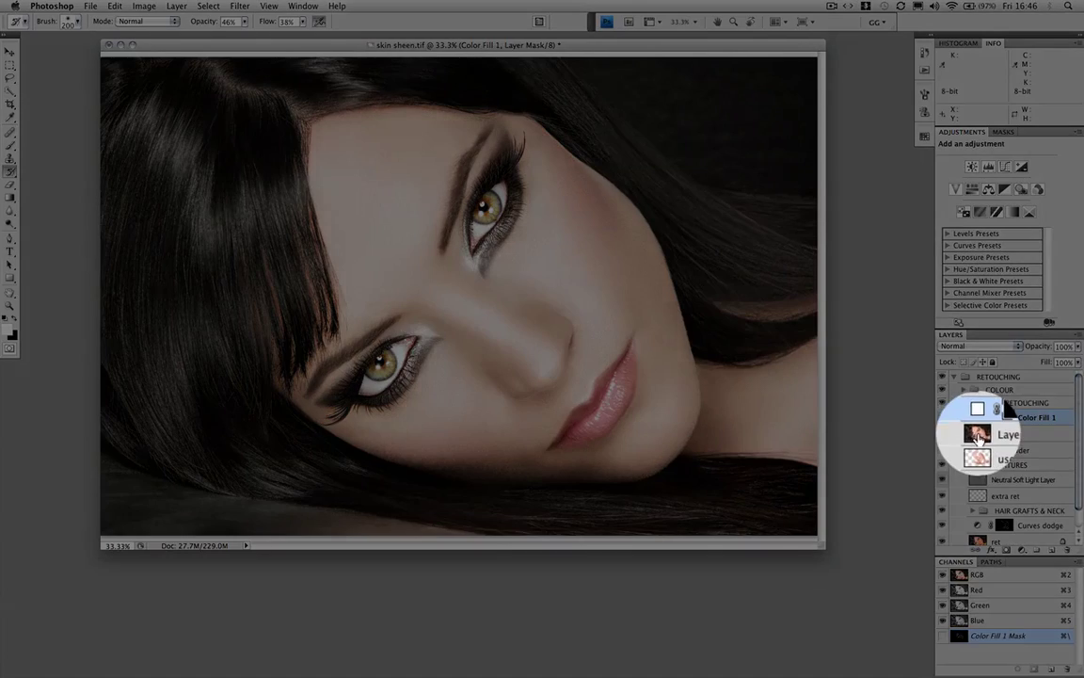
# - Delete Layer 2, the stamped layer beneath the color fill layer
pyautogui.moveTo(990, 419); pyautogui.dragTo(1064, 549)
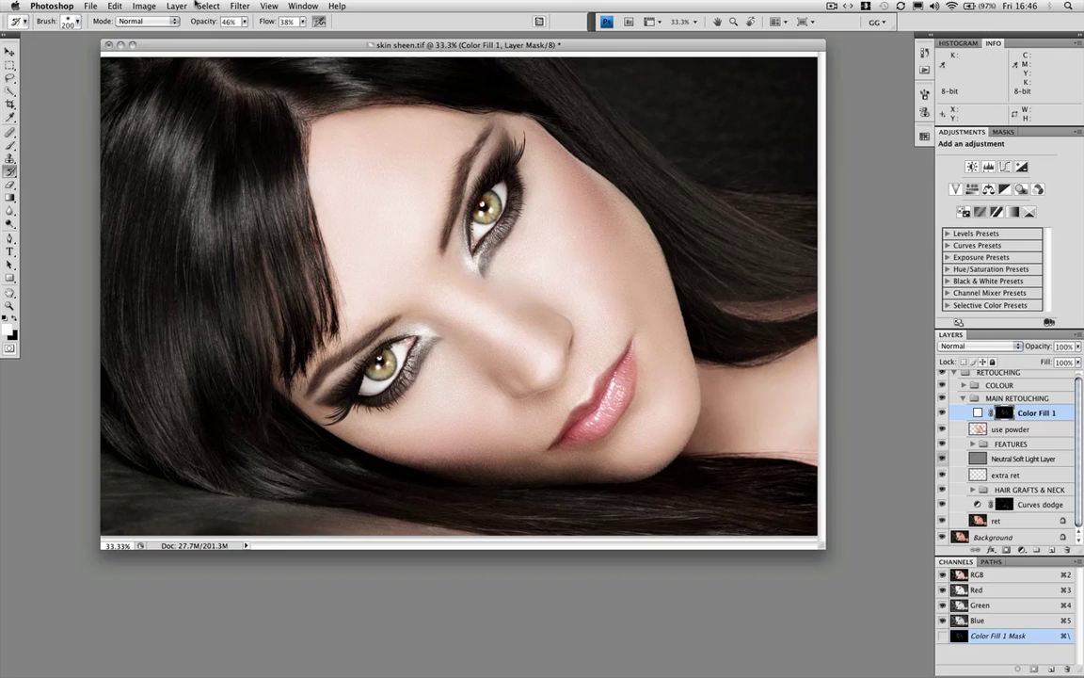
# - Apply a Gaussian Blur with a 7.0-pixel radius to the Color Fill 1 mask, inspecting the preview of the highlight area
pyautogui.click(240, 5)
pyautogui.moveTo(299, 105)
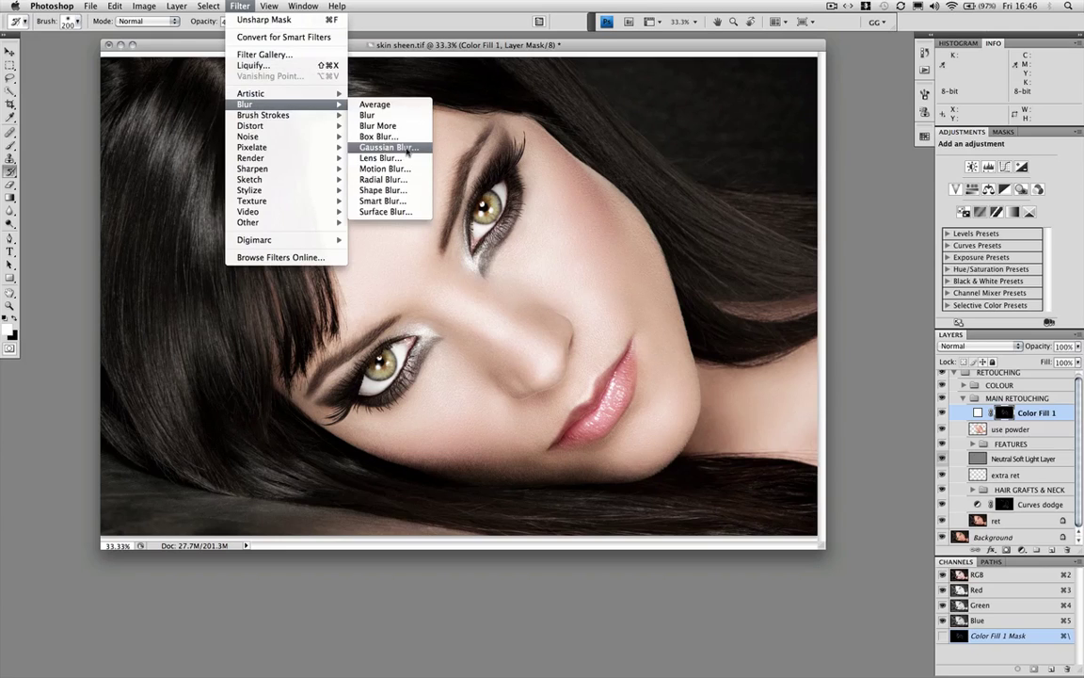
pyautogui.click(408, 149)
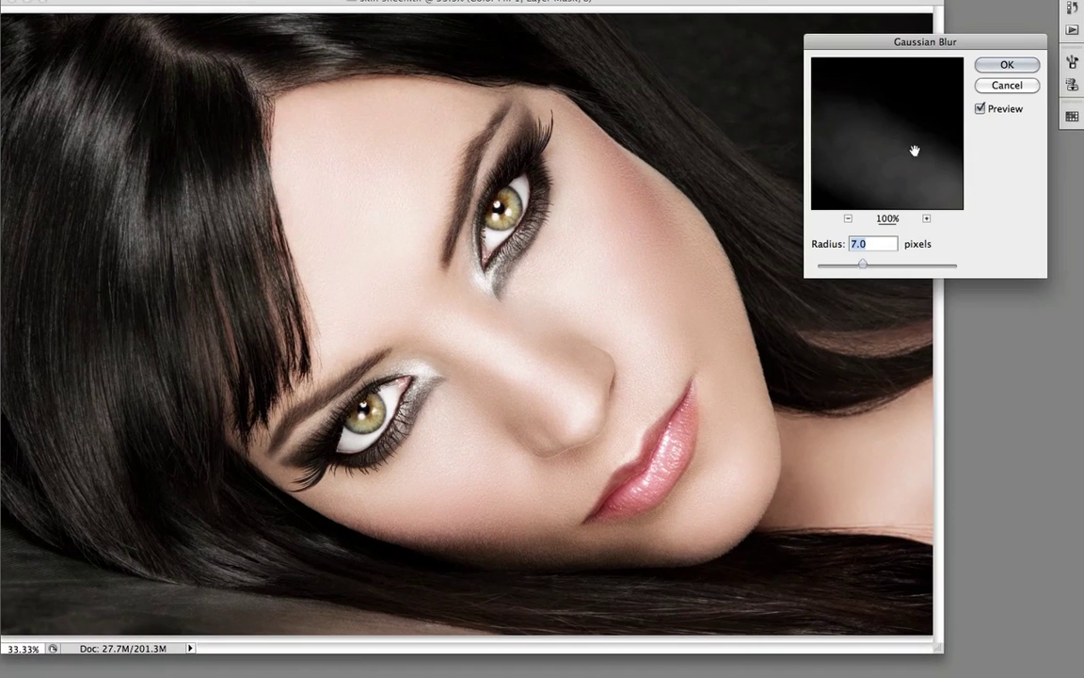
pyautogui.moveTo(914, 151)
pyautogui.mouseDown()
pyautogui.moveTo(893, 153)
pyautogui.moveTo(927, 145)
pyautogui.moveTo(912, 172)
pyautogui.mouseUp()
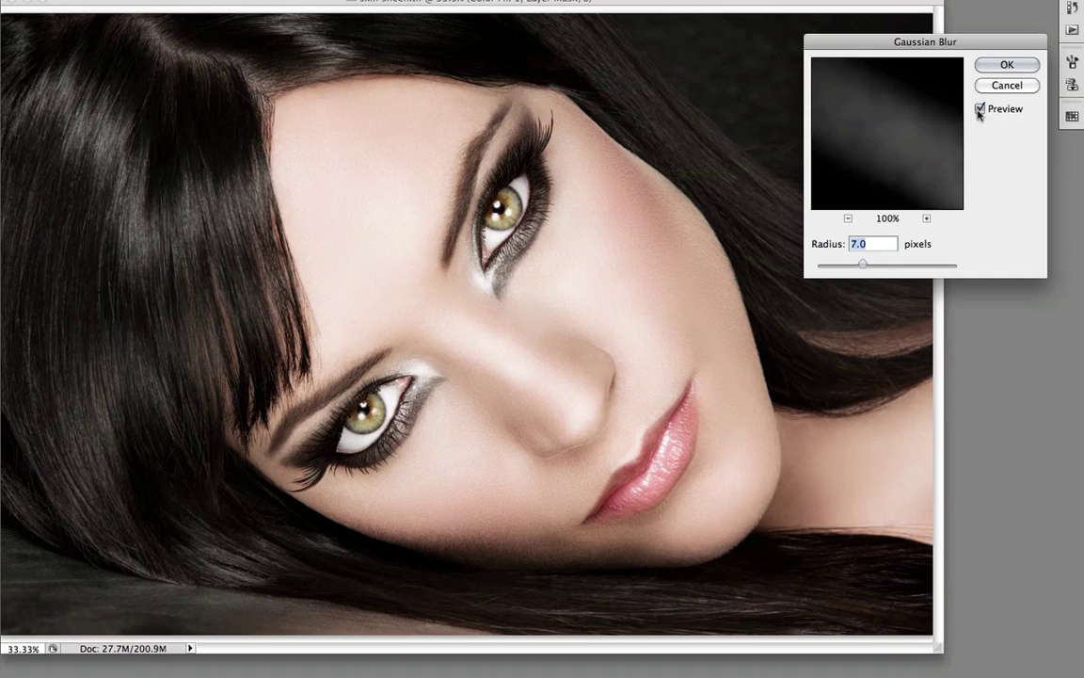